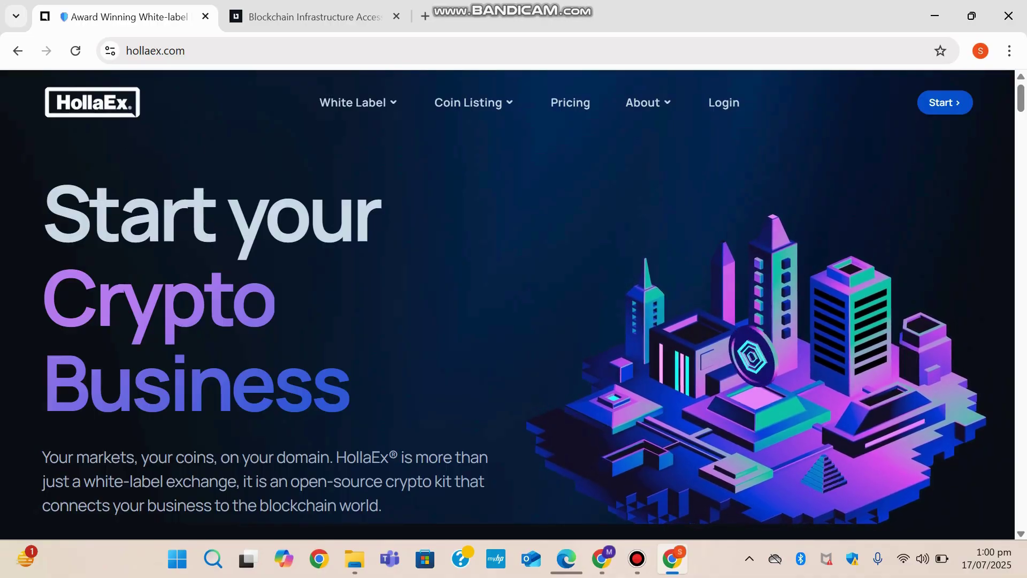
scroll(513, 305, down, 5)
scroll(514, 305, down, 5)
scroll(513, 305, down, 1)
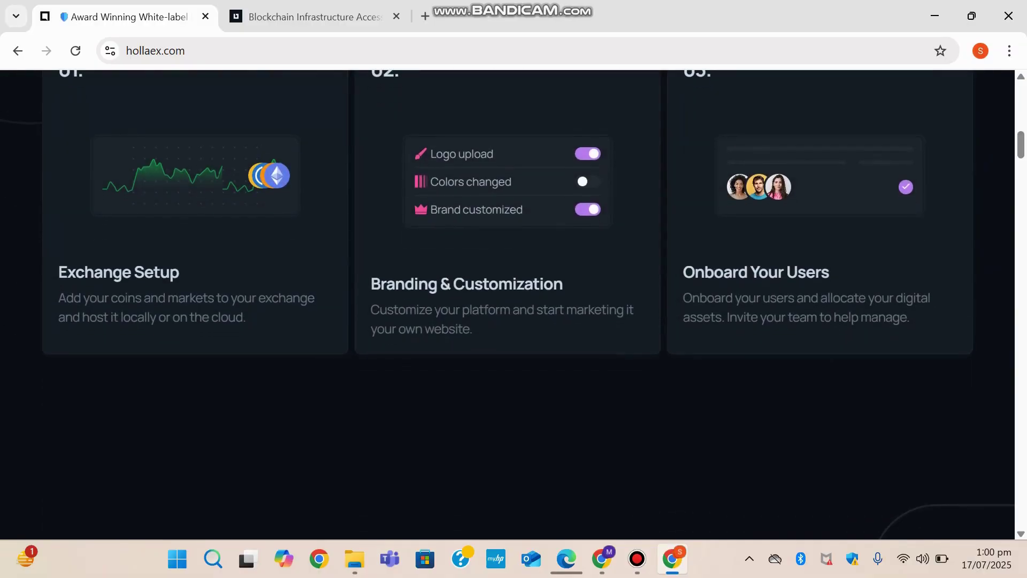
scroll(513, 305, up, 1)
scroll(513, 305, down, 3)
scroll(514, 305, down, 2)
scroll(514, 305, down, 4)
scroll(513, 305, down, 5)
scroll(513, 306, down, 1)
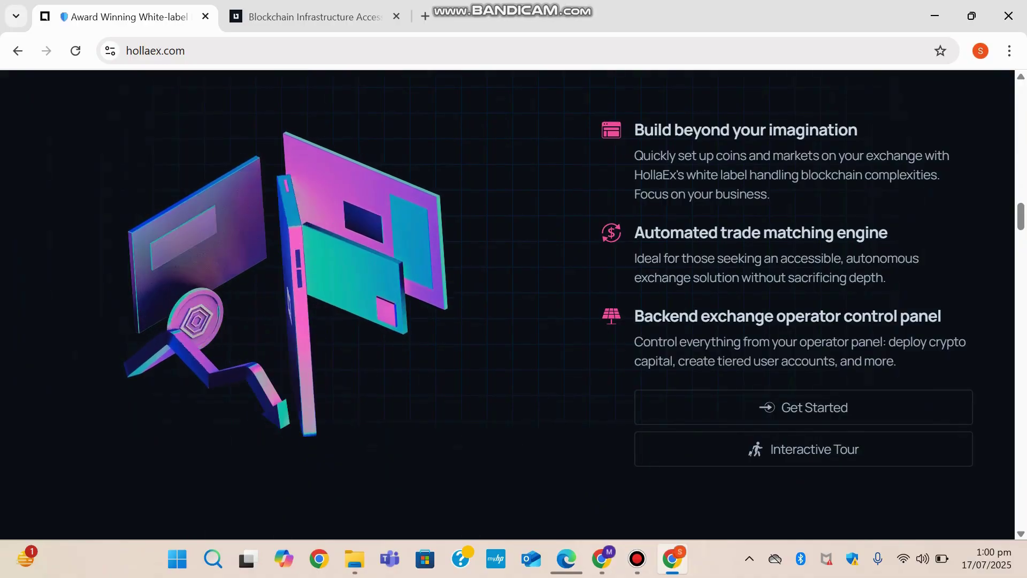
scroll(514, 305, down, 3)
scroll(513, 304, down, 4)
scroll(514, 304, up, 1)
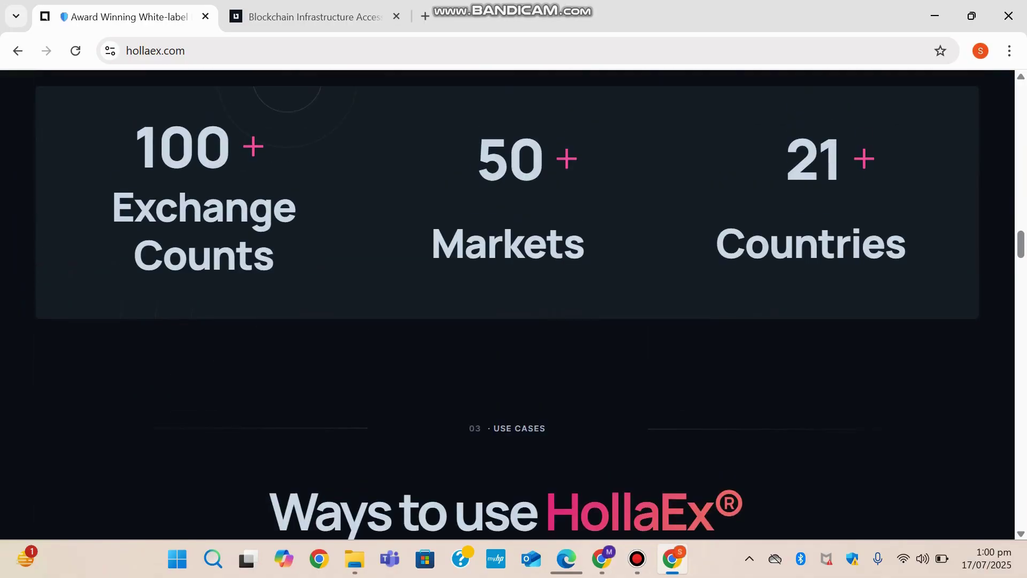
scroll(513, 304, down, 4)
scroll(514, 305, down, 4)
scroll(514, 305, up, 2)
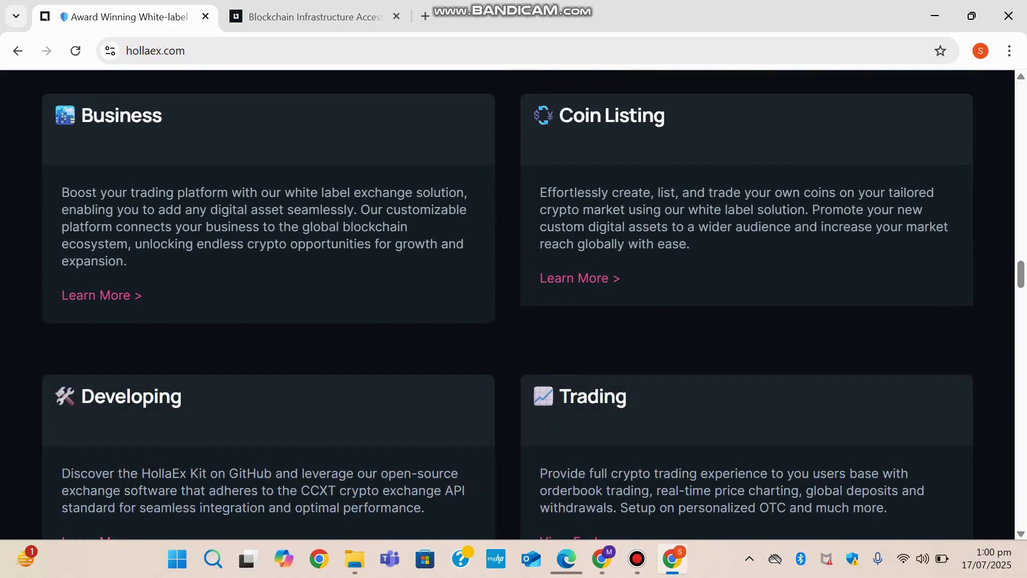
scroll(514, 304, down, 4)
scroll(513, 305, down, 4)
scroll(514, 306, down, 4)
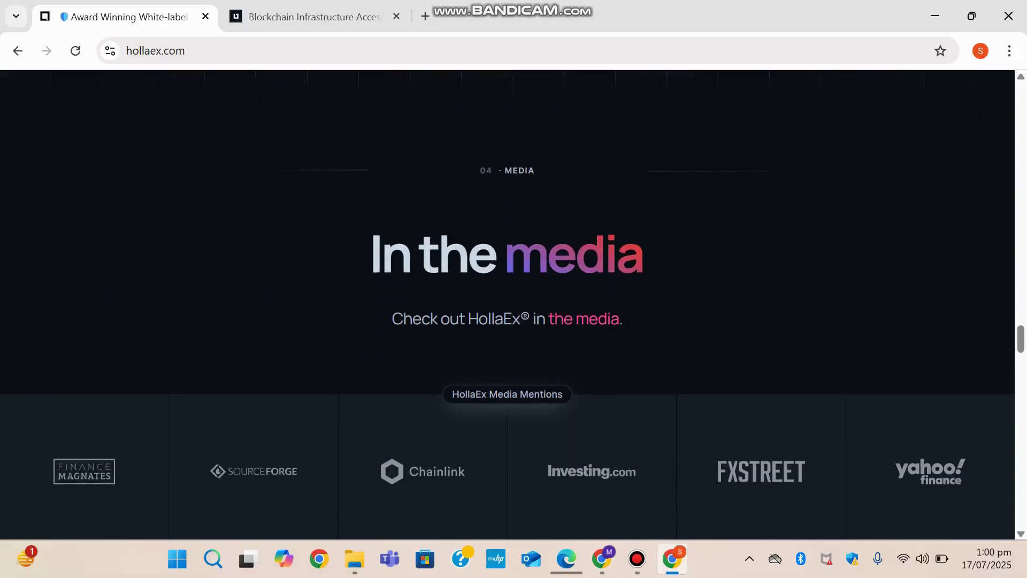
scroll(514, 305, down, 2)
scroll(762, 232, down, 2)
scroll(760, 232, up, 1)
scroll(761, 233, down, 4)
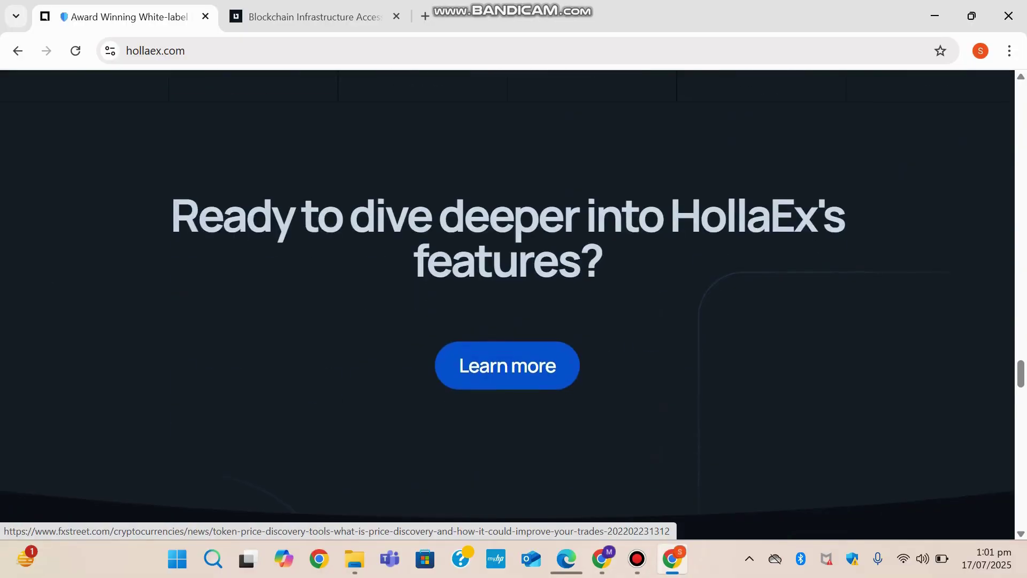
scroll(760, 233, down, 5)
scroll(761, 233, down, 2)
scroll(761, 233, down, 4)
scroll(514, 305, down, 3)
scroll(514, 305, down, 4)
scroll(514, 305, down, 3)
scroll(514, 305, up, 2)
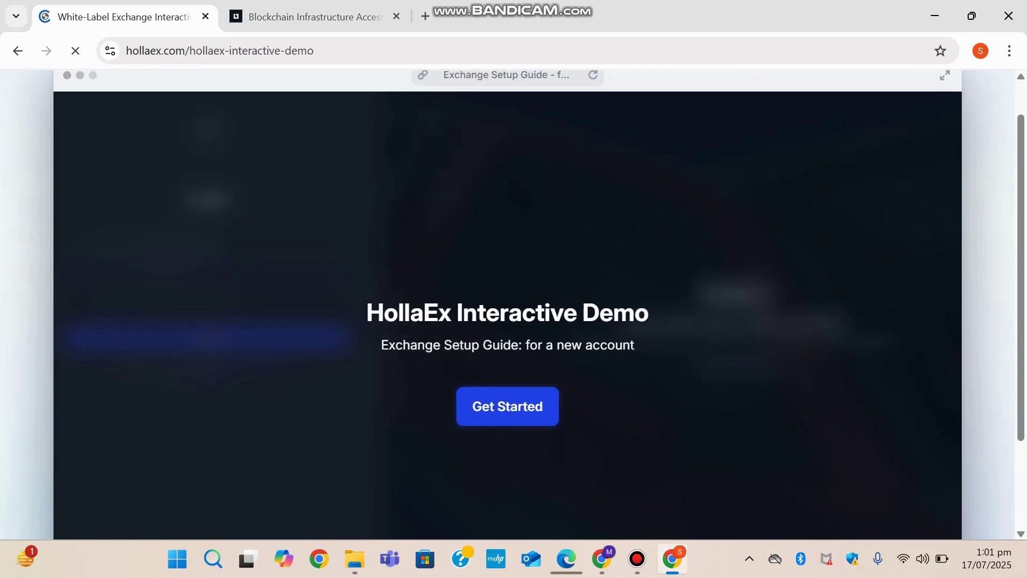
scroll(514, 305, down, 1)
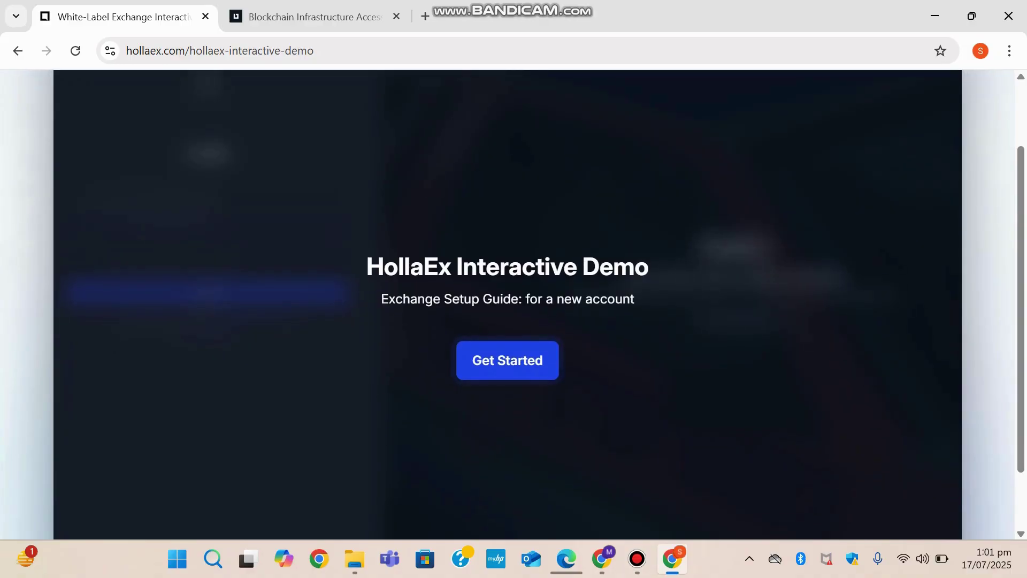
Log in to the Crypto Platform Demo and submit the emailed verification code
click(513, 361)
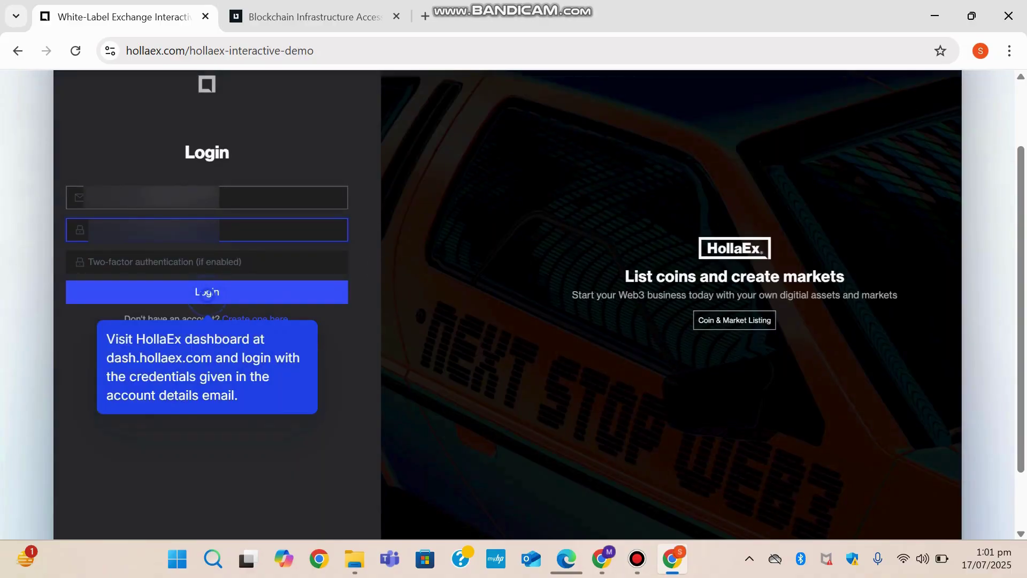
scroll(514, 305, up, 2)
scroll(514, 305, down, 1)
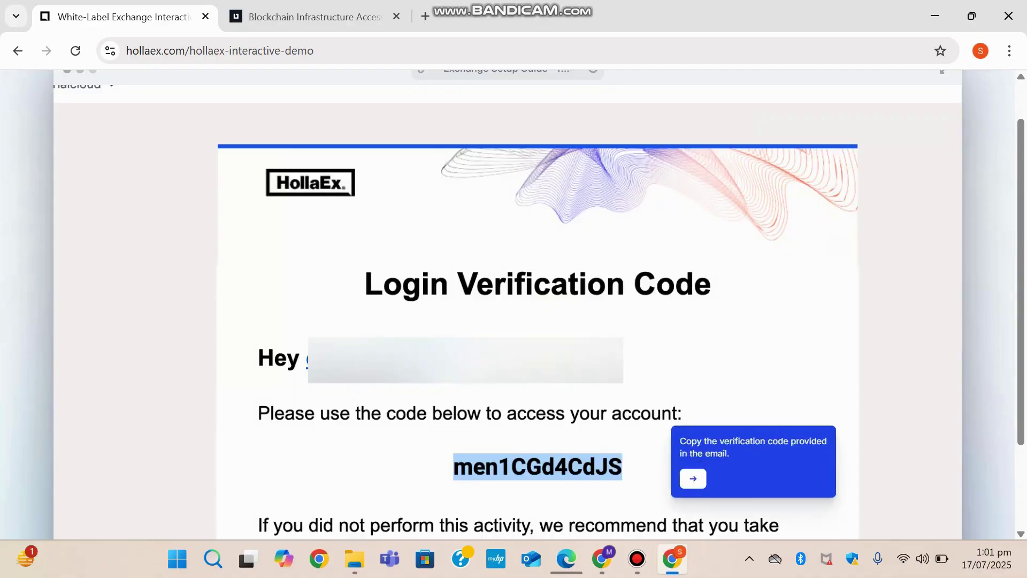
click(207, 333)
scroll(534, 304, down, 1)
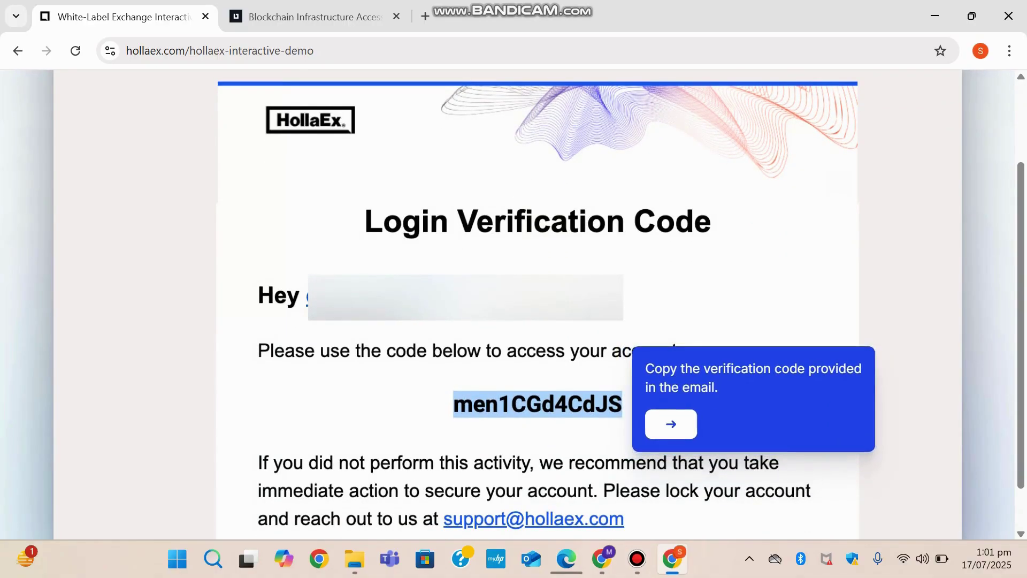
key(ctrl+c)
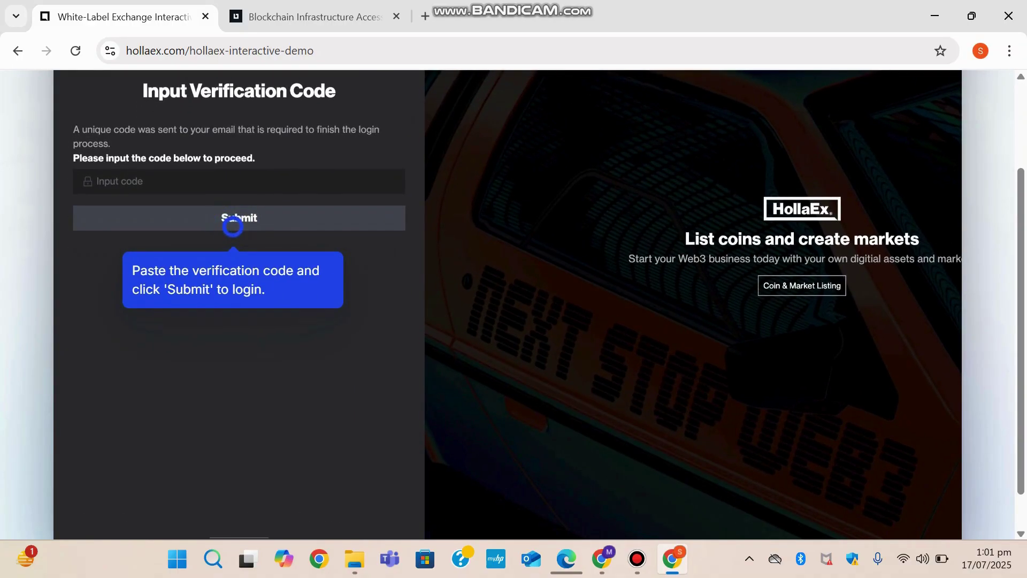
click(319, 282)
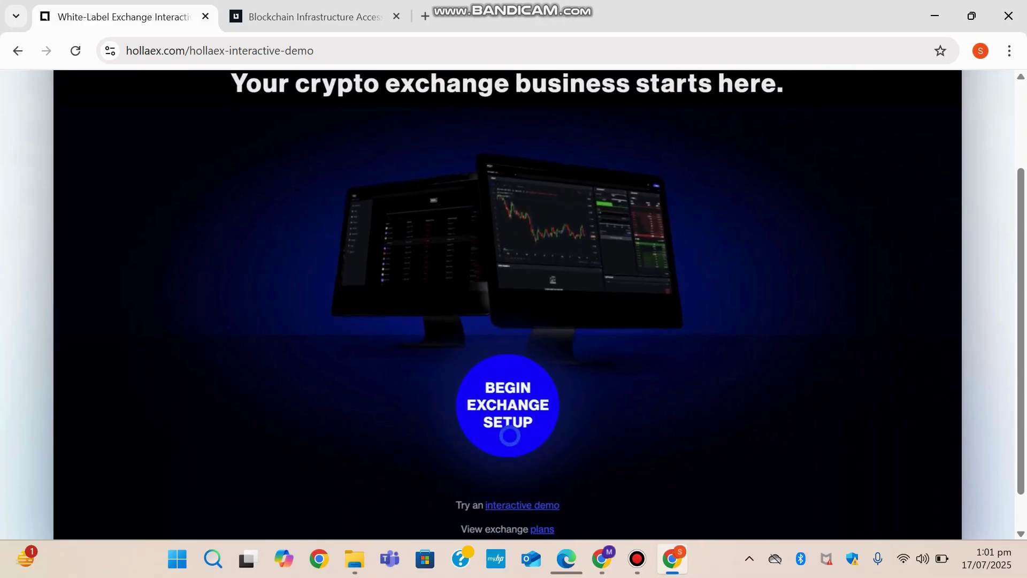
scroll(514, 305, up, 1)
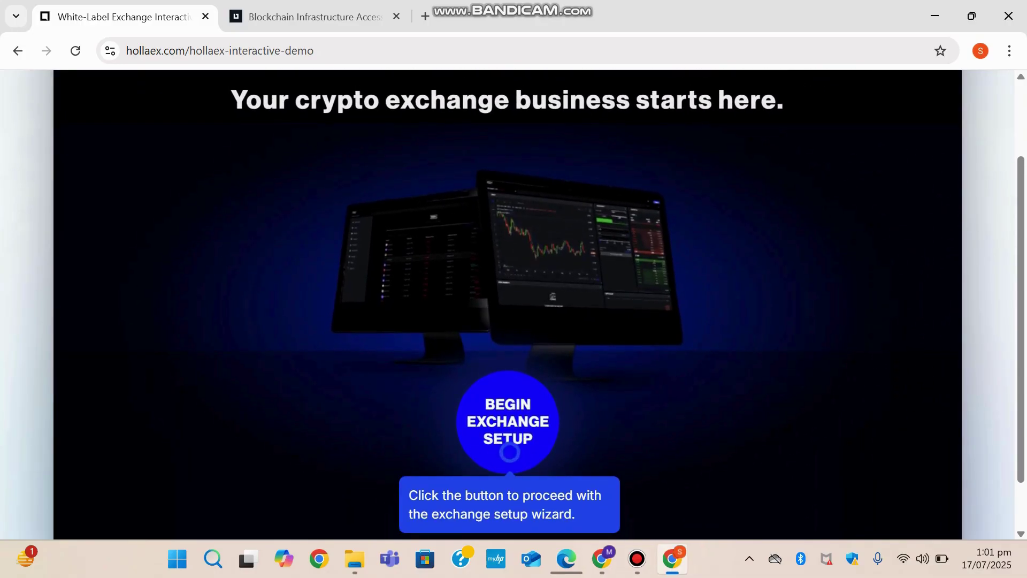
Begin exchange setup and accept the default exchange name on the General step
click(510, 450)
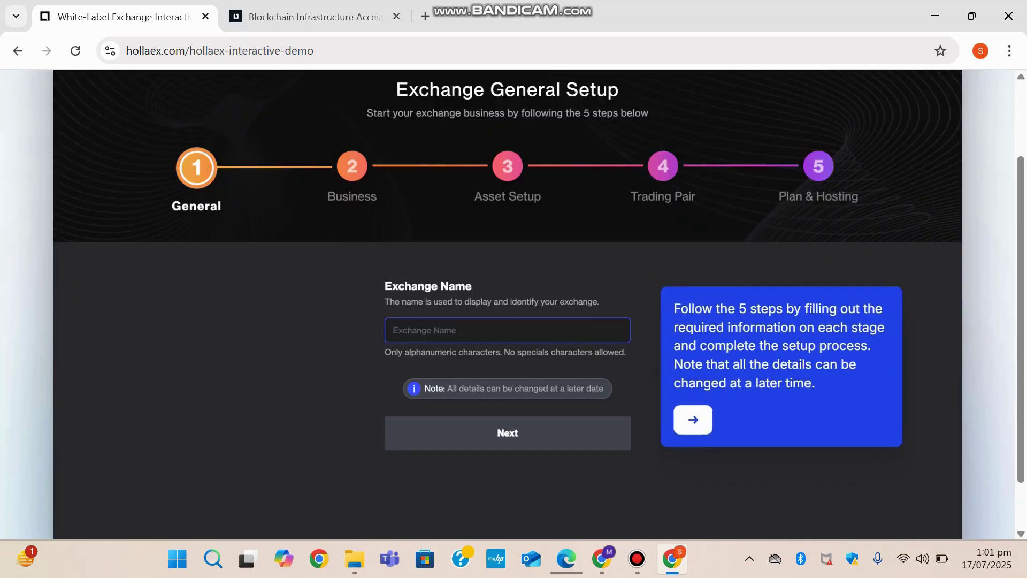
scroll(513, 305, down, 1)
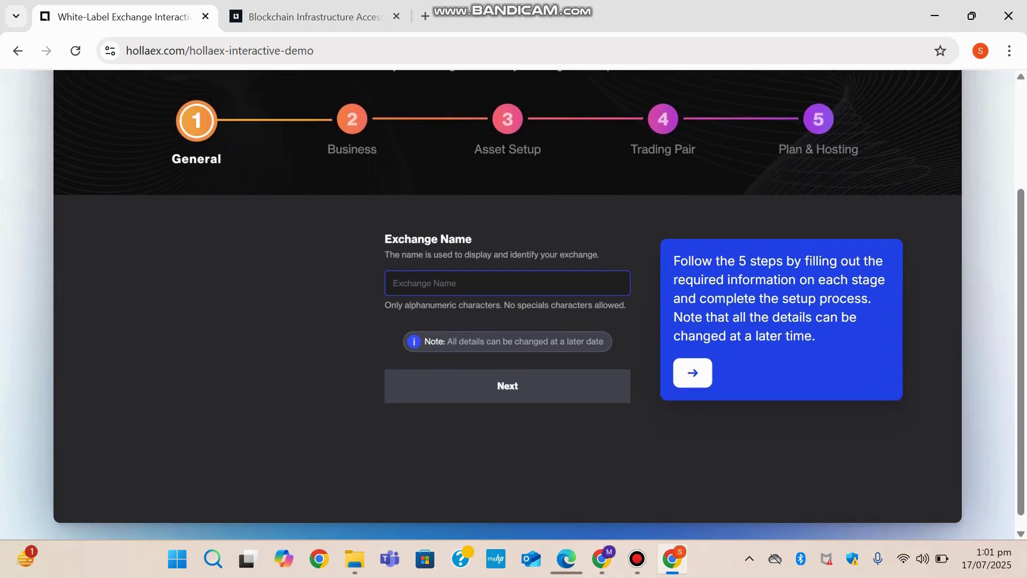
scroll(514, 305, up, 1)
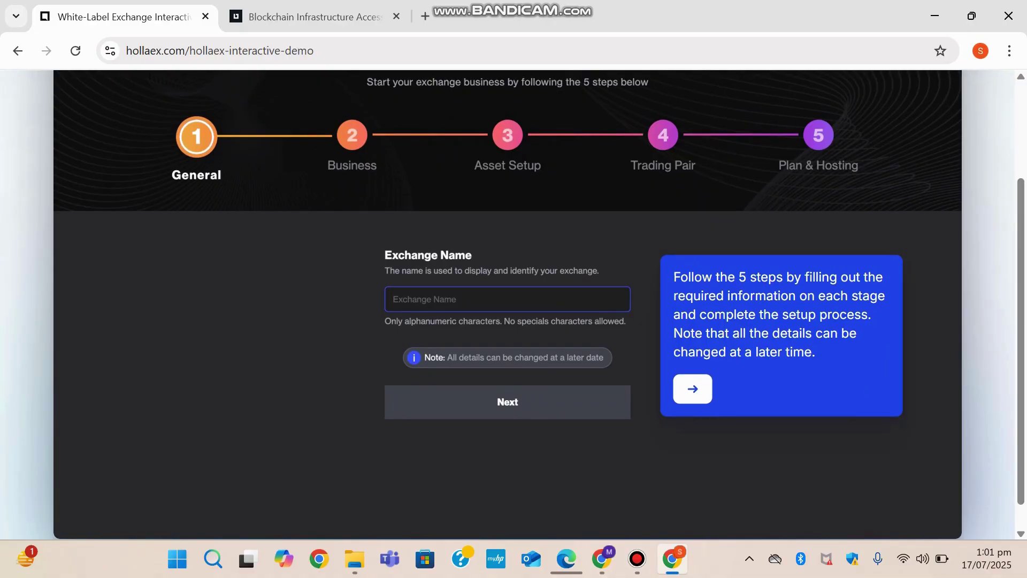
click(507, 402)
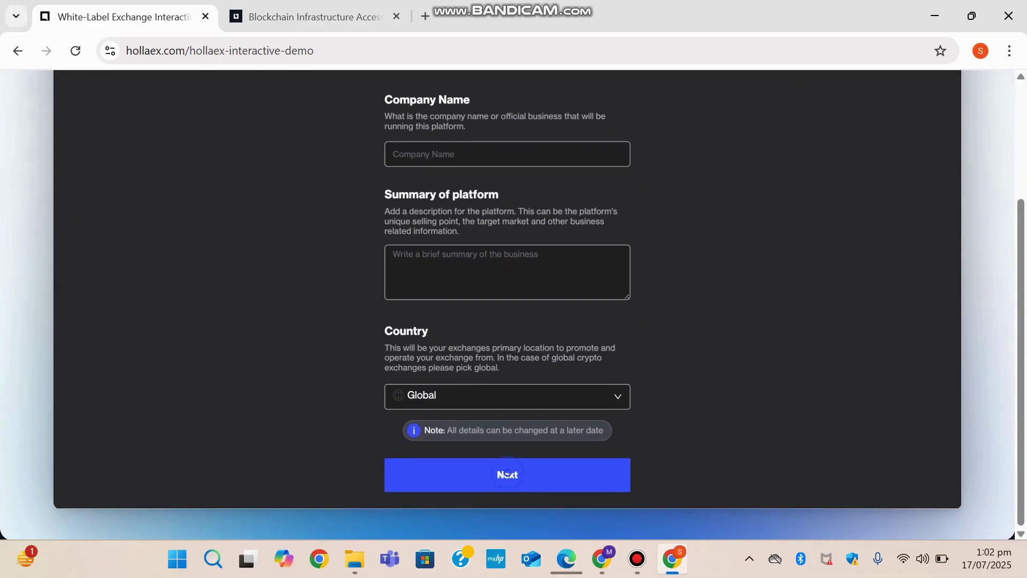
Continue past the Company Name, Summary and Country business form
click(507, 474)
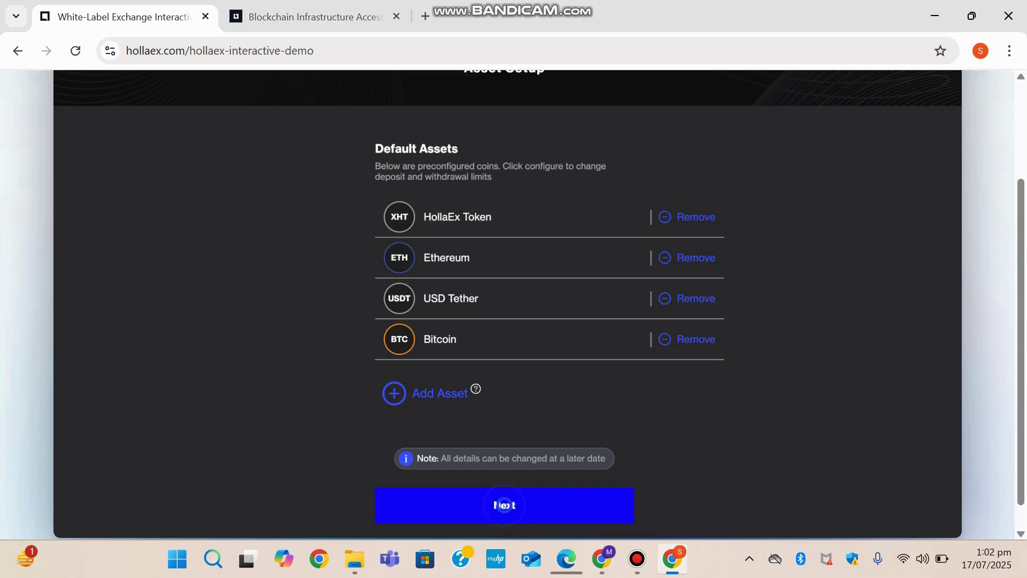
Keep the default assets and BTC, ETH, XHT/USDT markets, pick a cloud plan, and finish
click(504, 505)
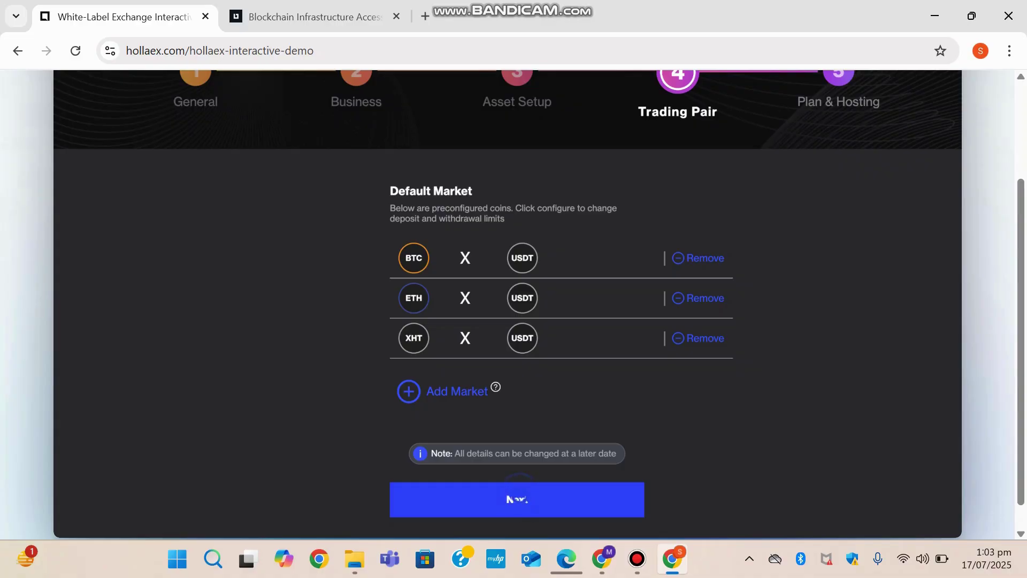
click(520, 507)
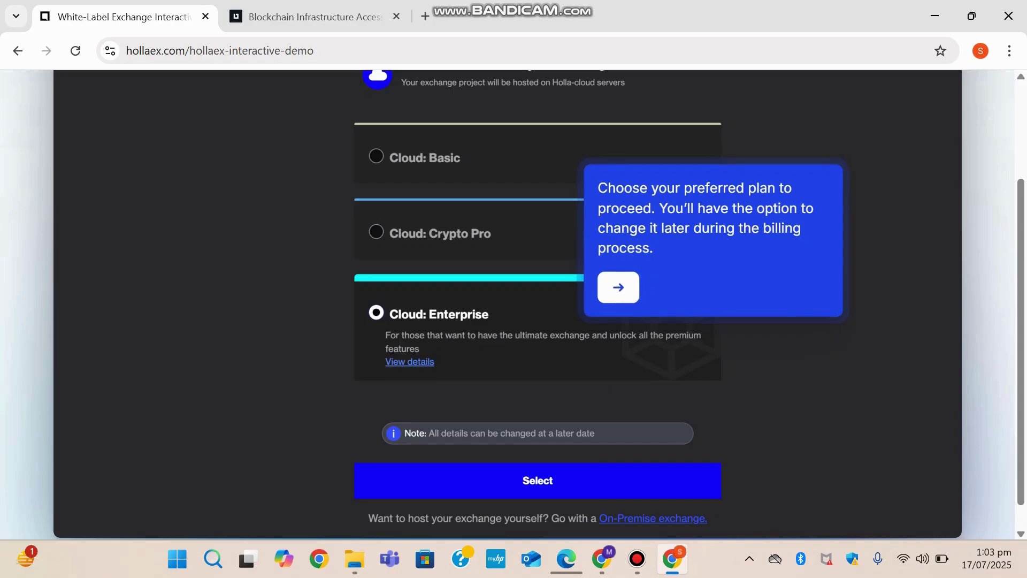
key(Right)
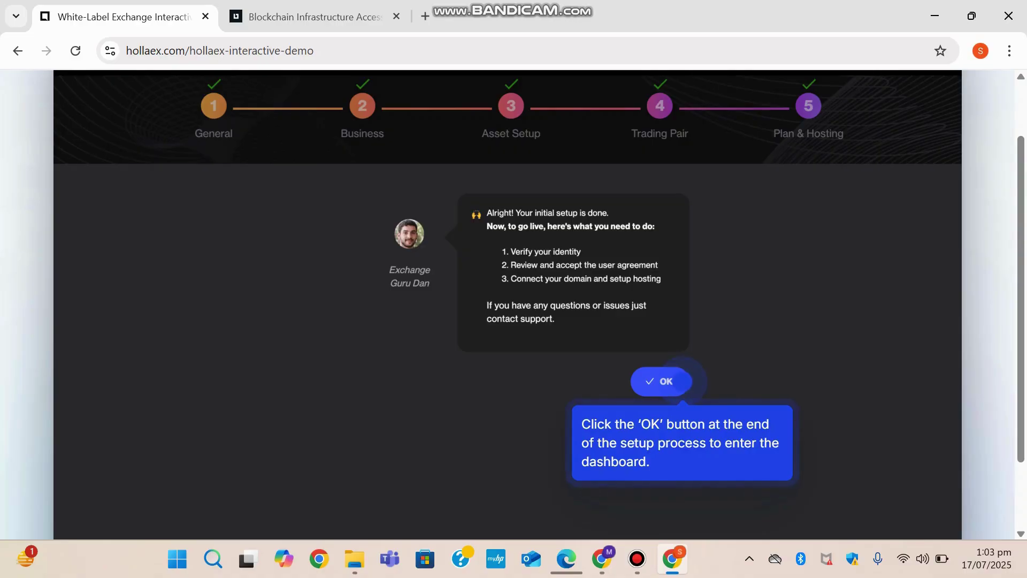
click(668, 381)
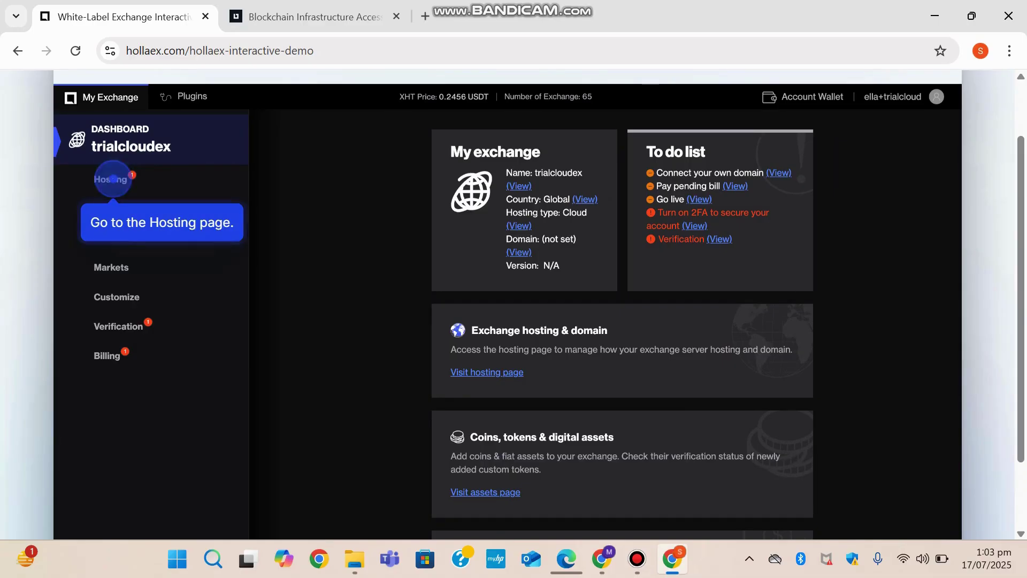
Connect the free built-in domain trialcloudex.hollaex.cloud from the hosting Domain settings
click(113, 179)
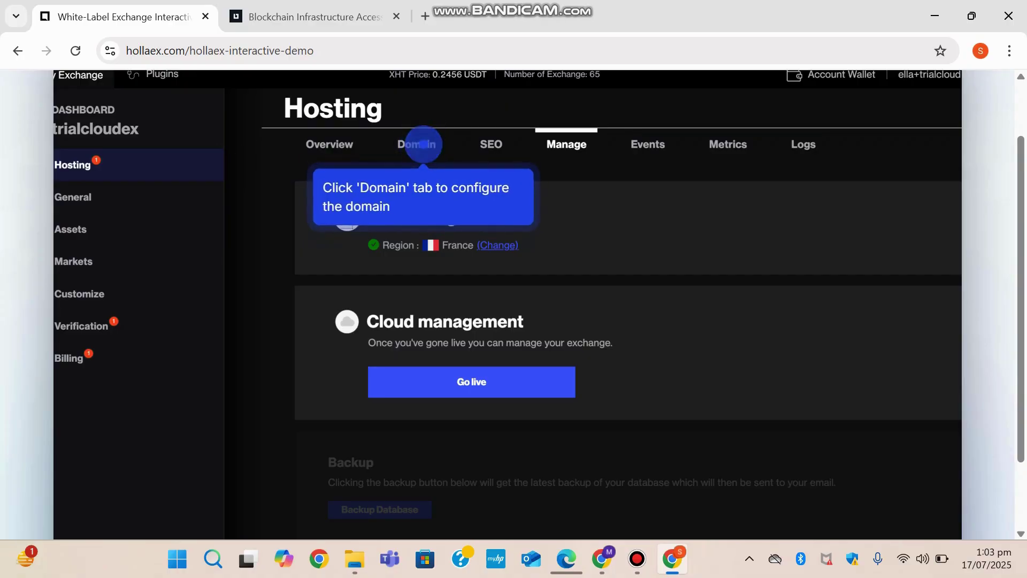
click(419, 145)
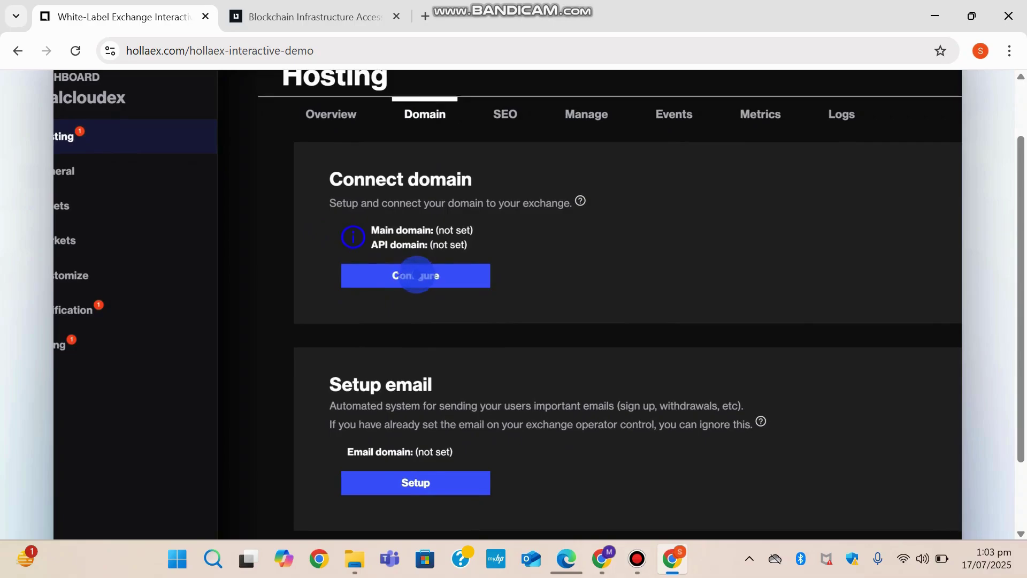
click(415, 278)
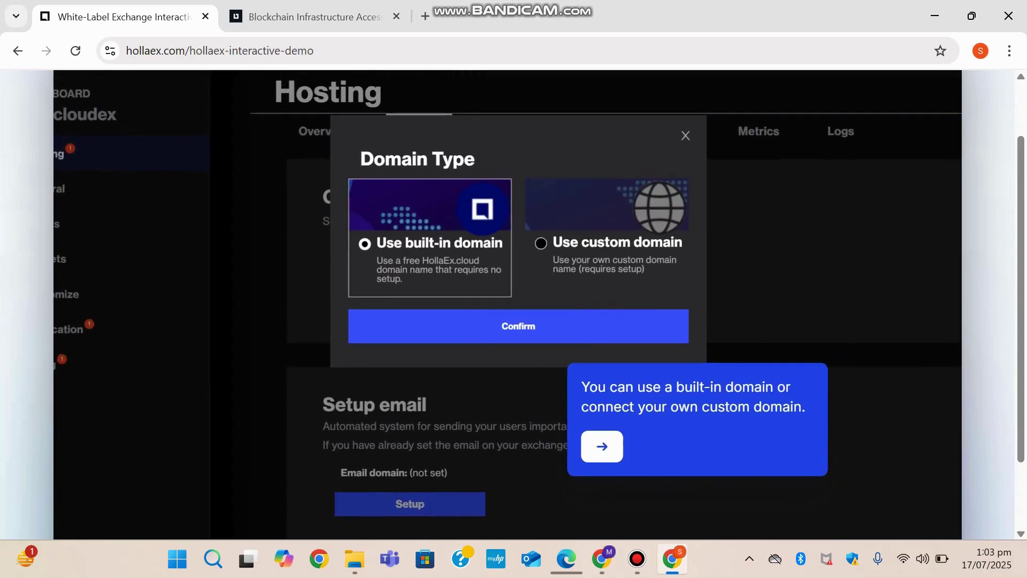
click(604, 446)
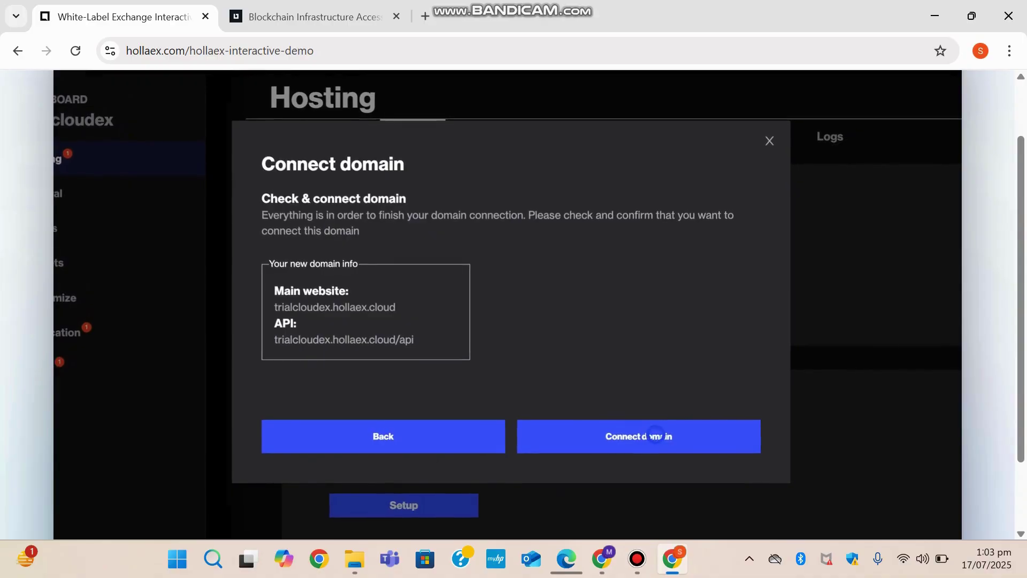
click(657, 436)
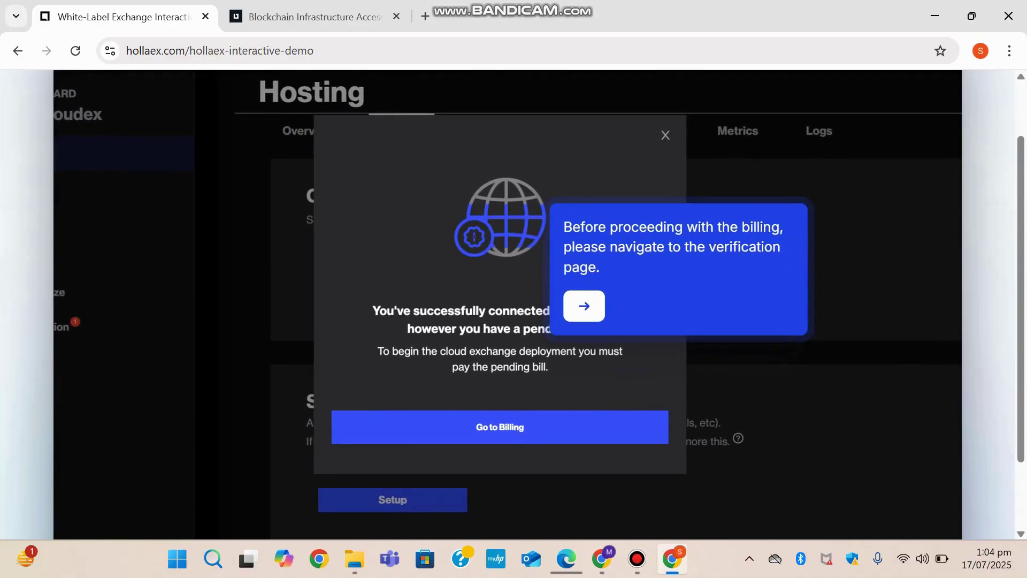
click(584, 306)
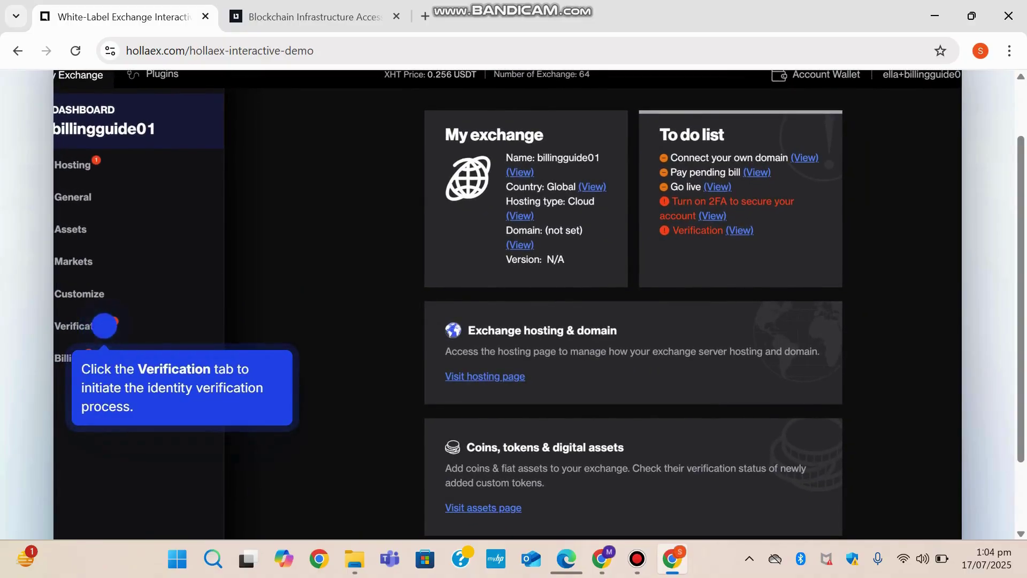
Run operator identity verification through iDenfy to Complete, then open the Agreement tab
click(104, 327)
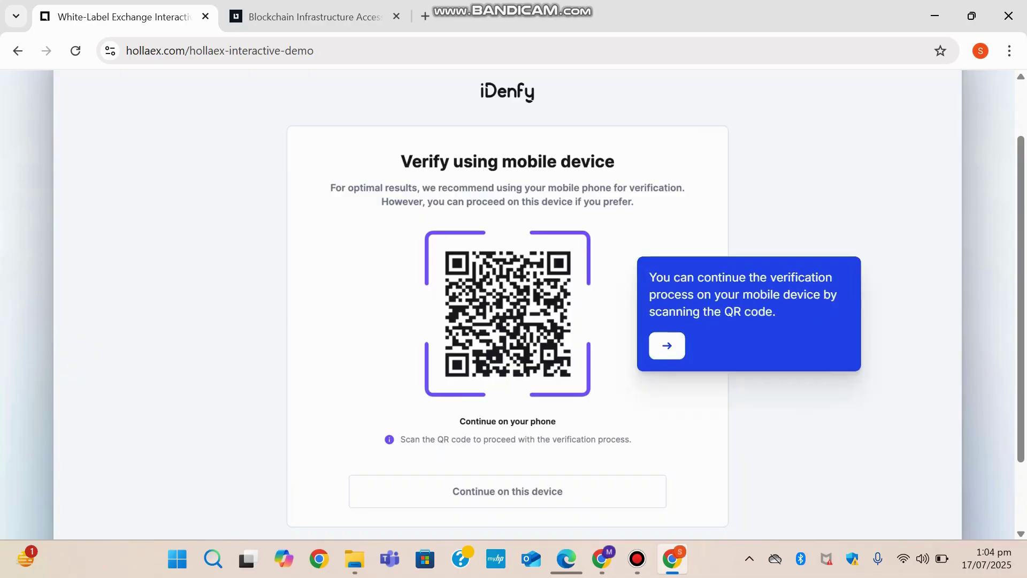
click(486, 461)
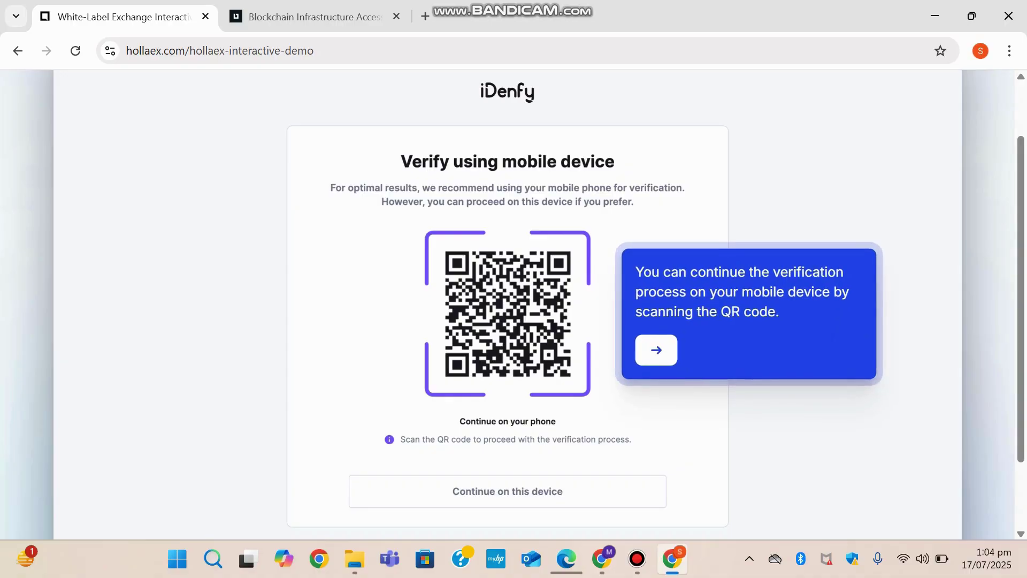
key(Right)
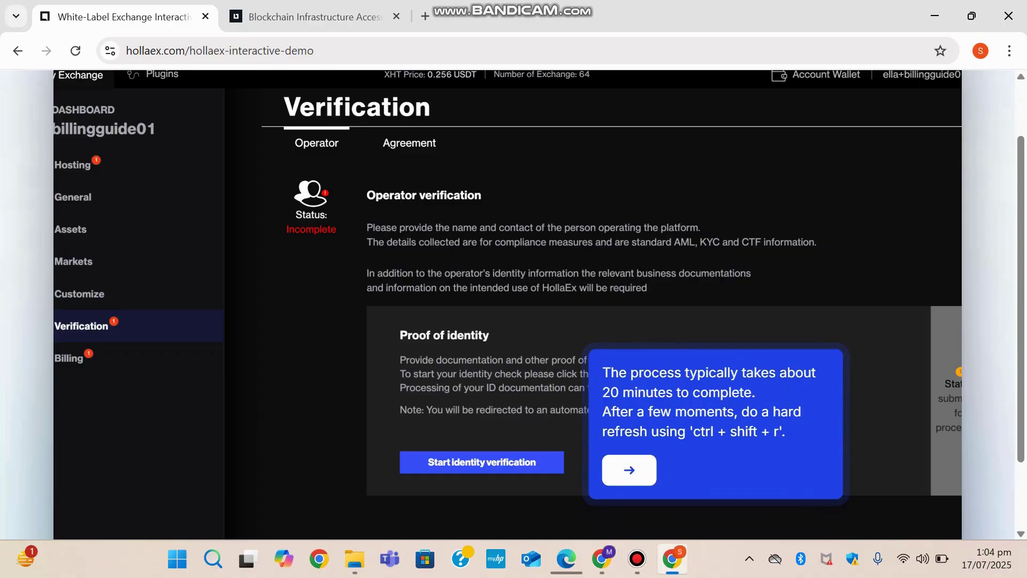
key(Right)
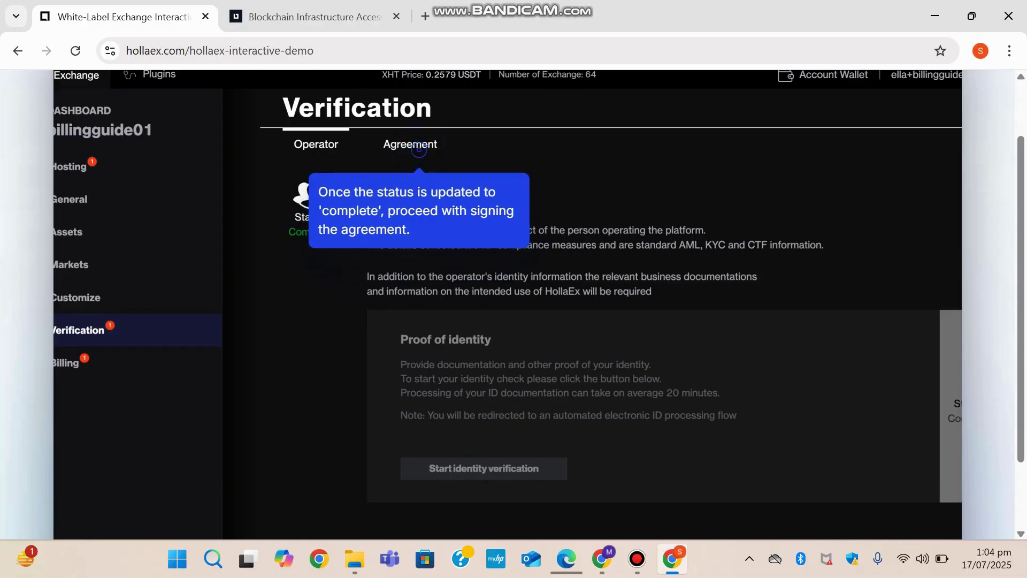
key(Right)
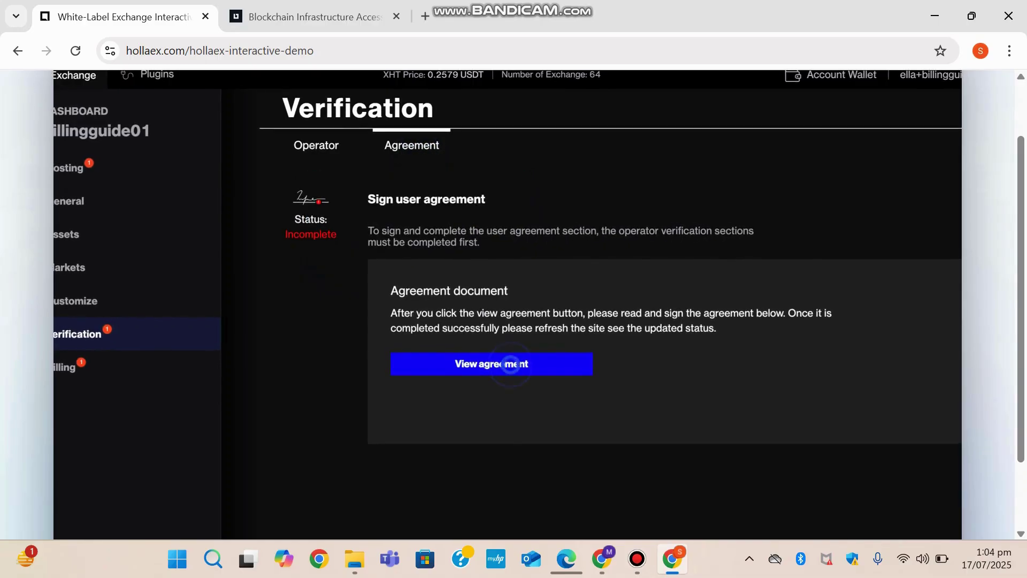
Open the HollaEx Terms agreement and complete its signature, name, address and date fields
key(Right)
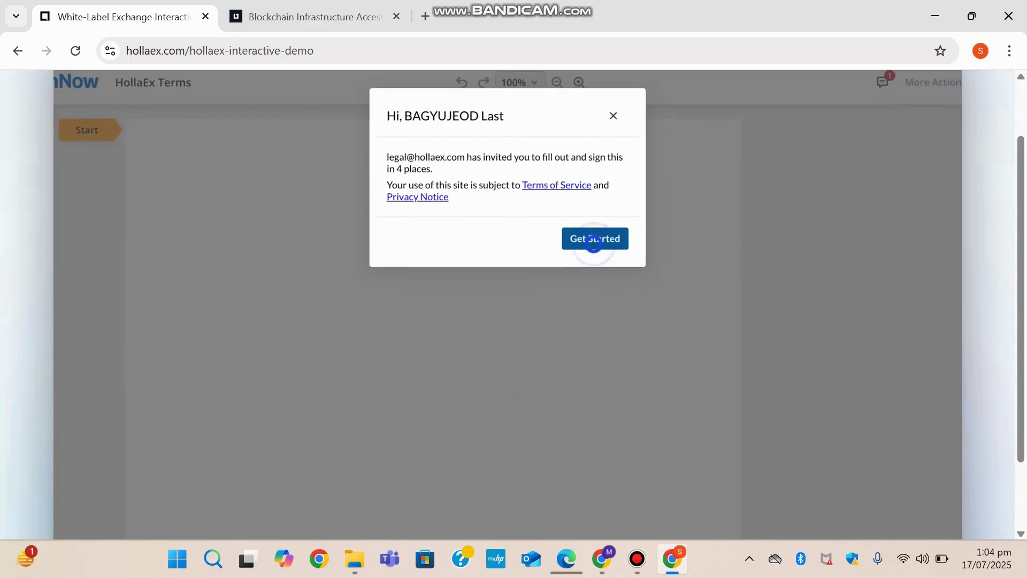
key(Right)
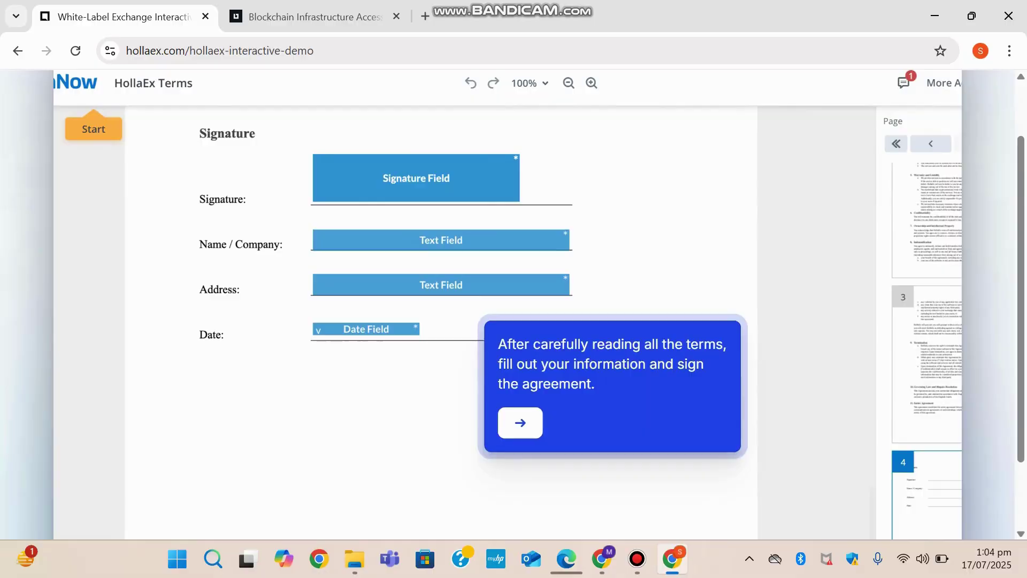
key(Right)
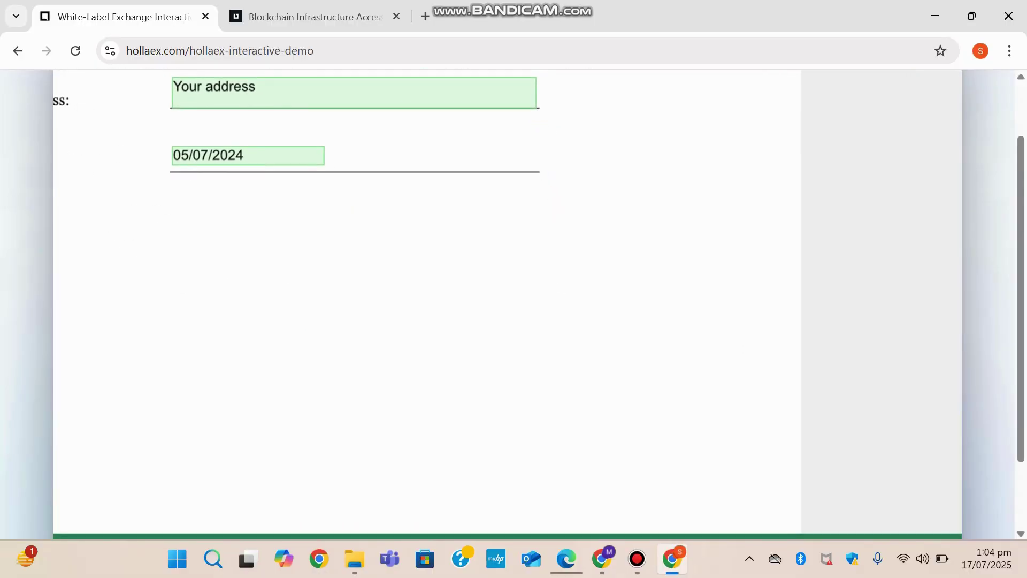
key(Right)
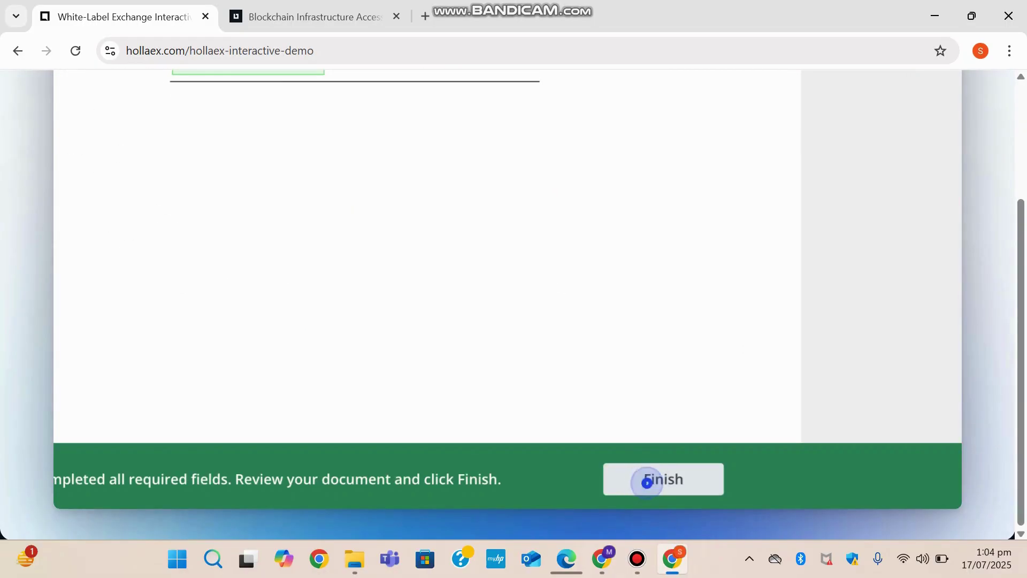
Submit the signed agreement and switch the pending bill to the monthly Basic plan
key(Right)
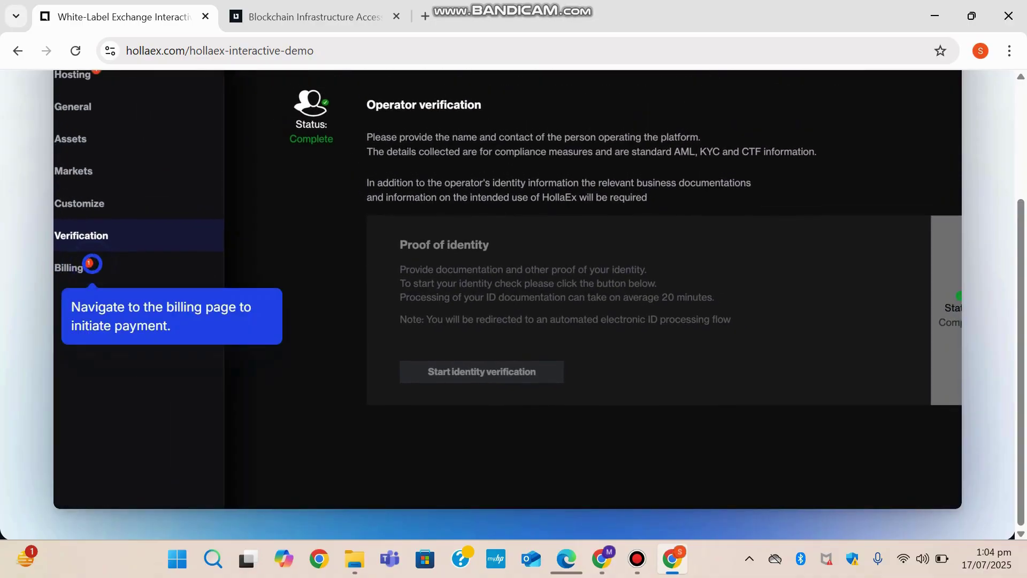
key(Right)
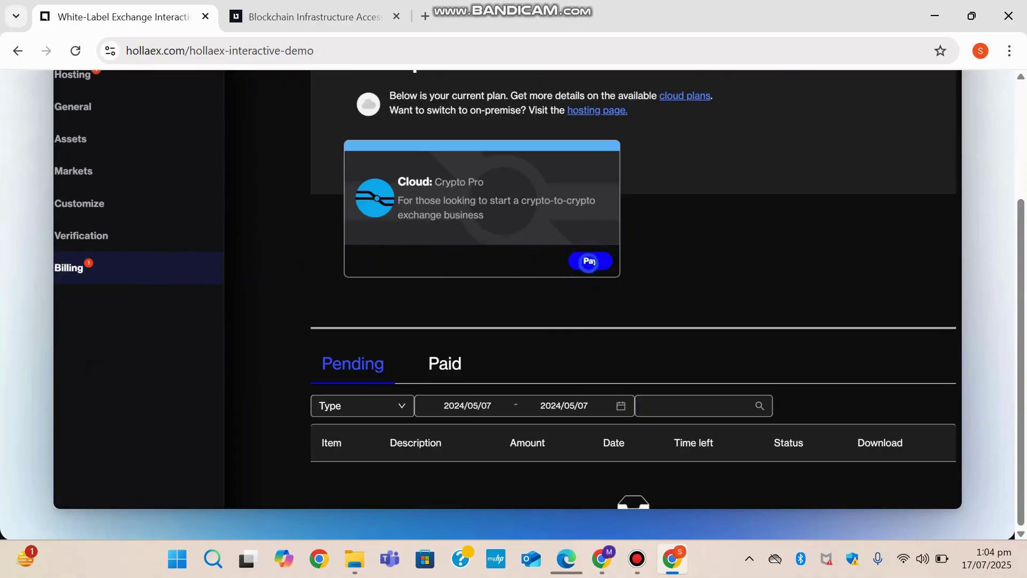
key(Right)
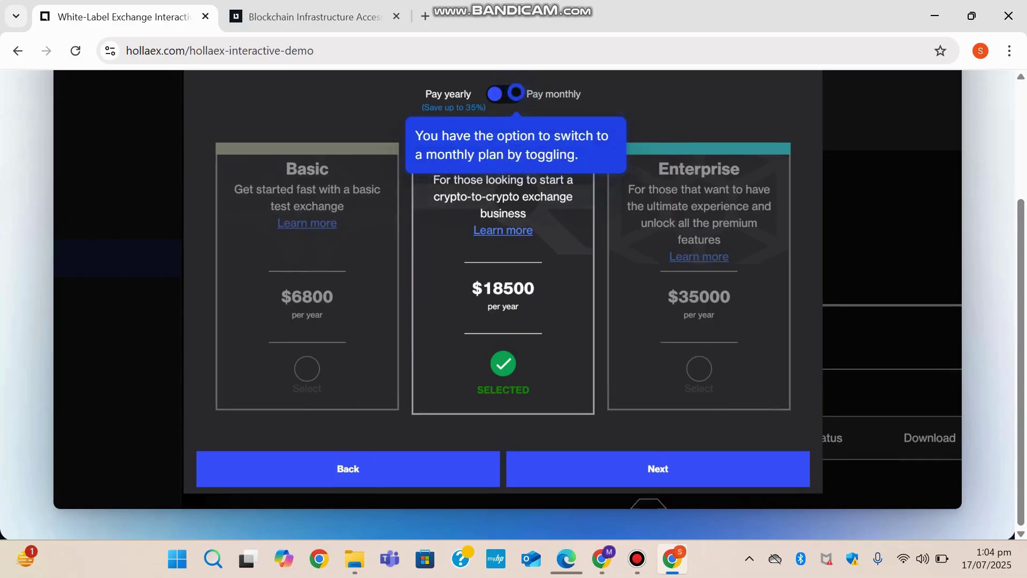
key(Right)
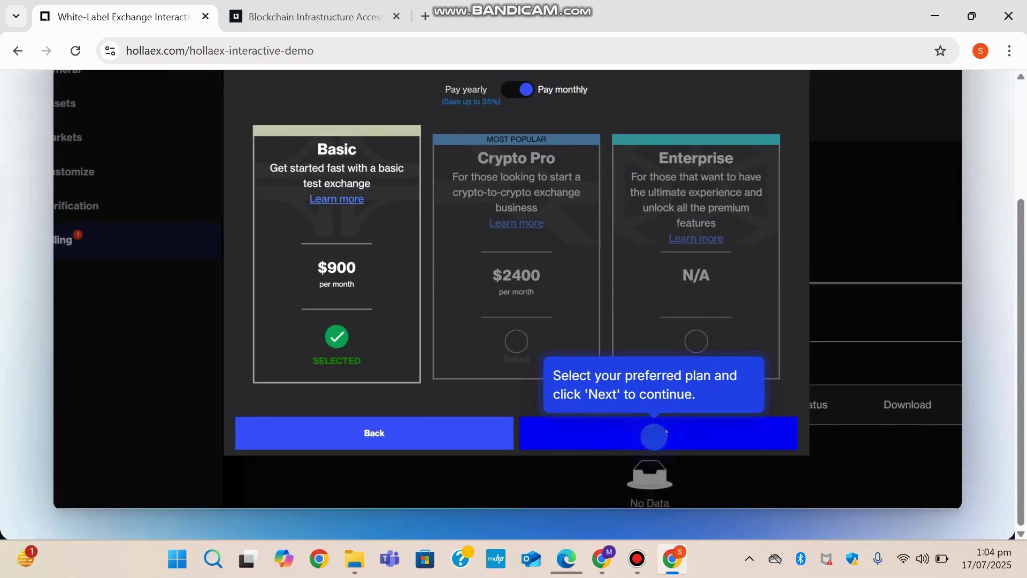
Reveal the USDT crypto payment address, then switch to the USD 700 Credit Card checkout
key(Right)
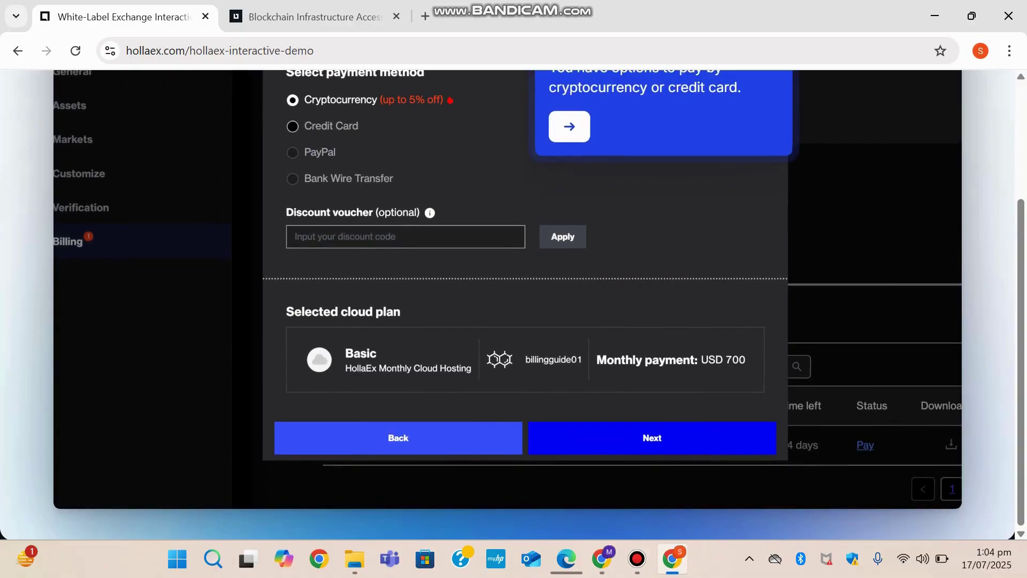
key(Right)
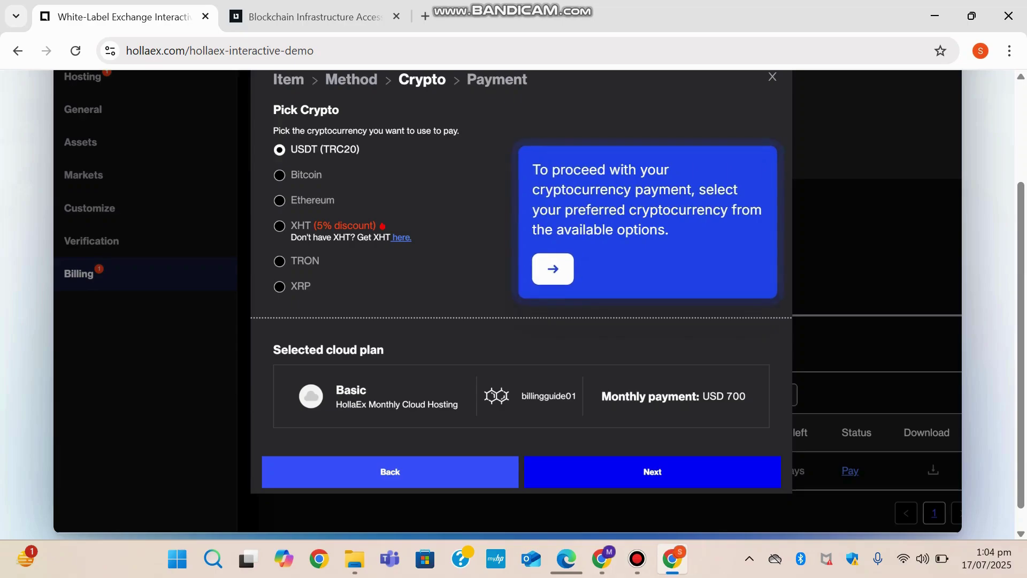
key(Right)
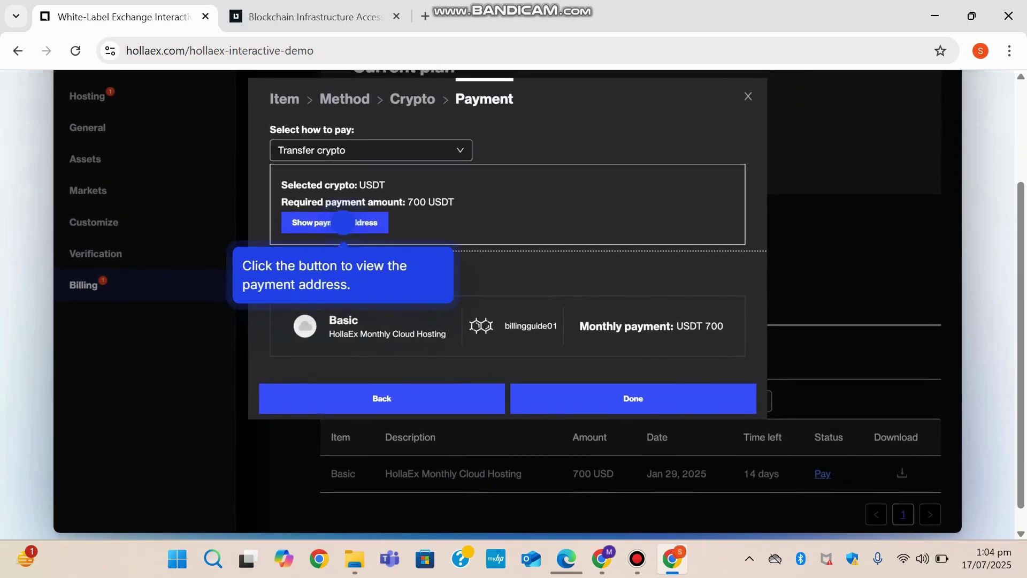
click(343, 222)
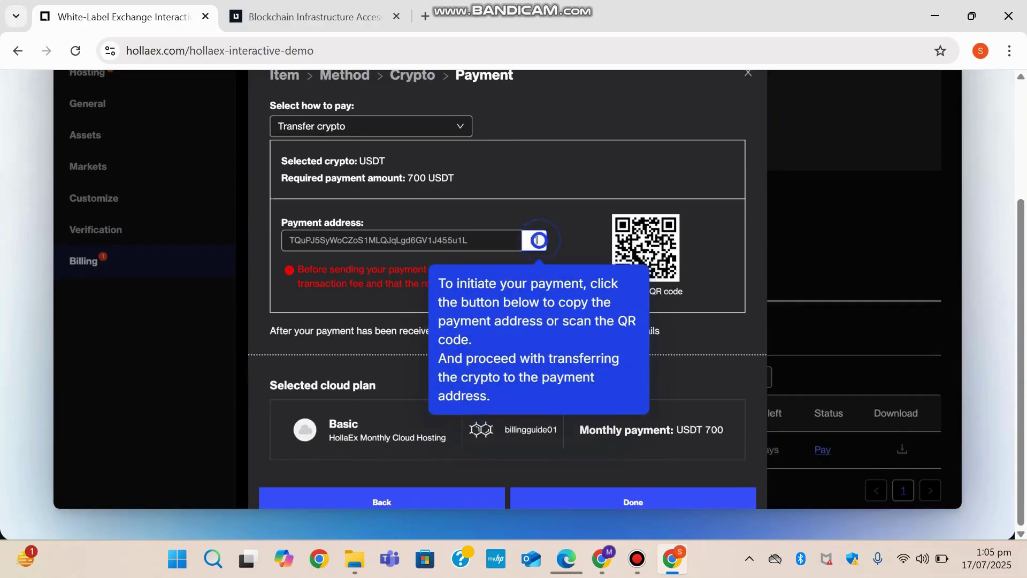
key(Right)
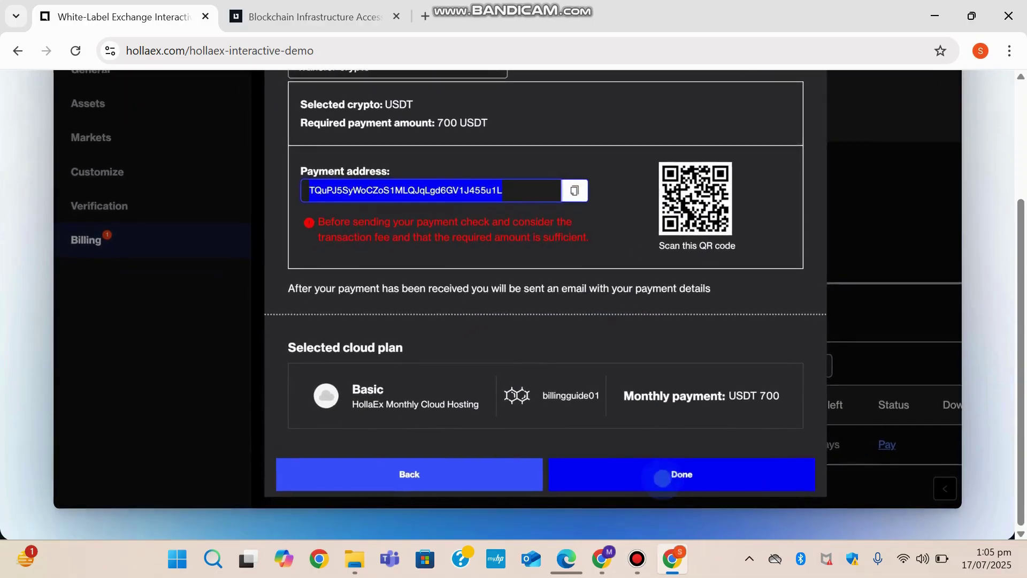
key(Right)
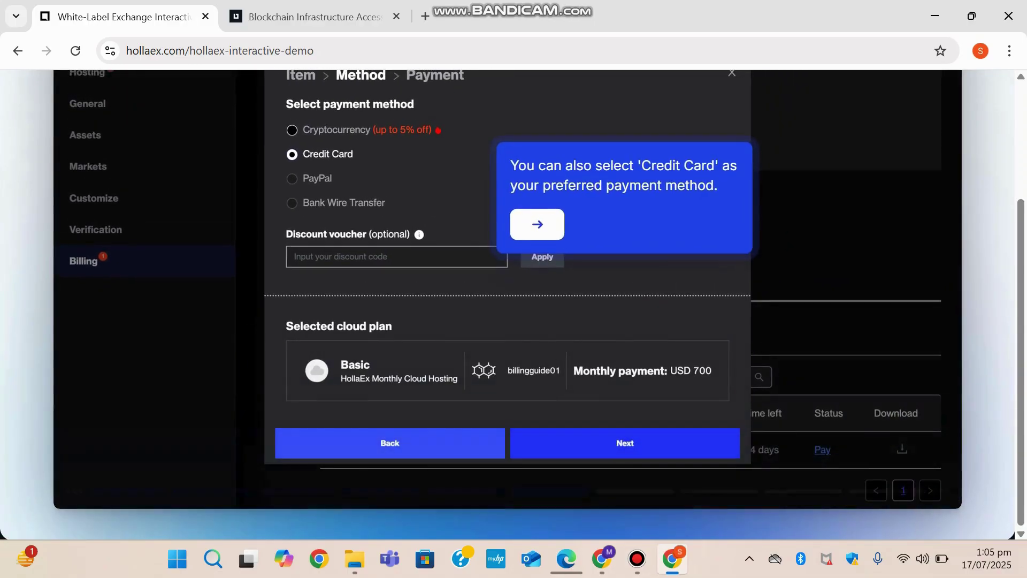
key(Right)
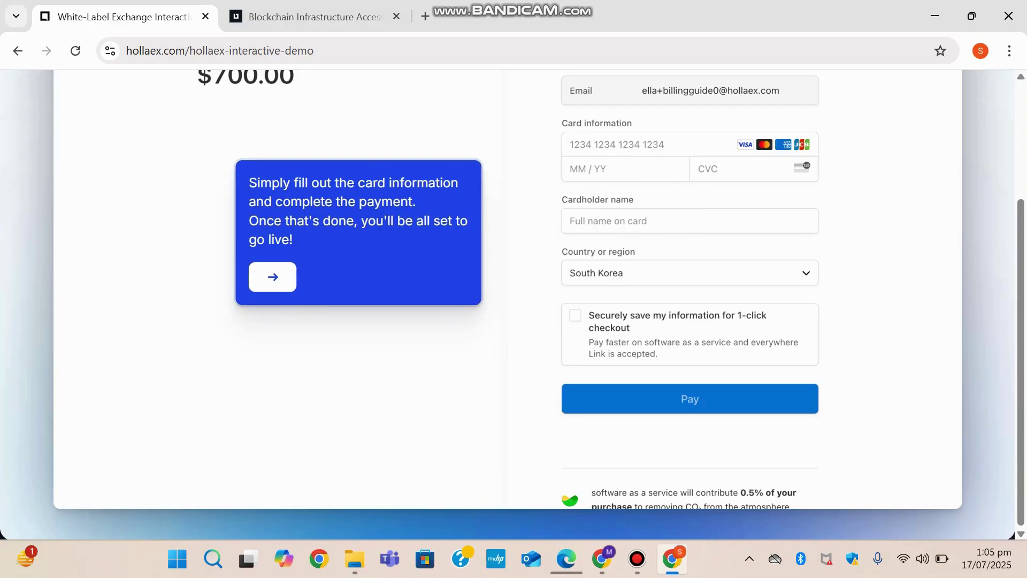
Take the hosted cloud exchange live from the Manage tab
key(Right)
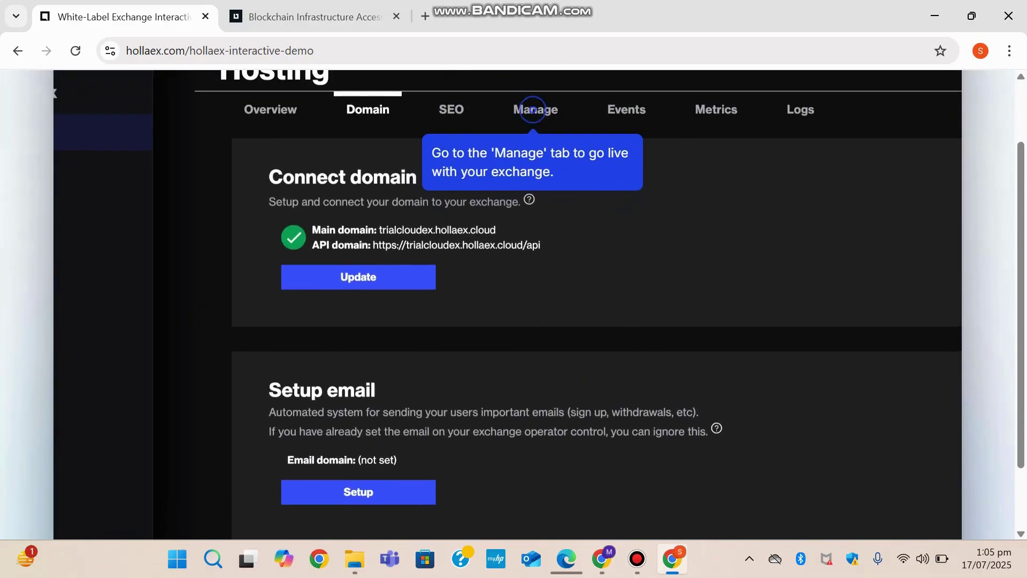
key(Right)
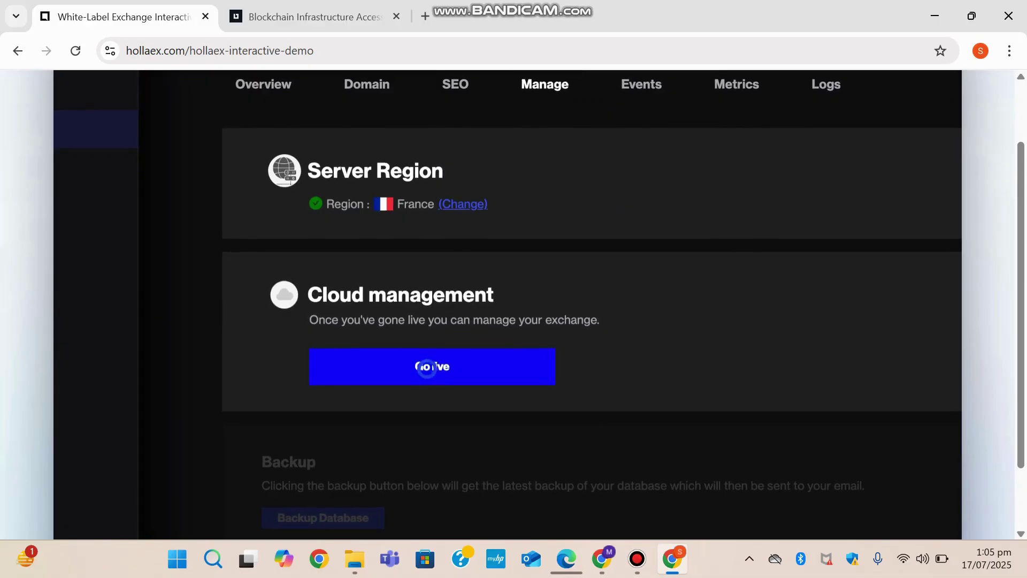
key(Right)
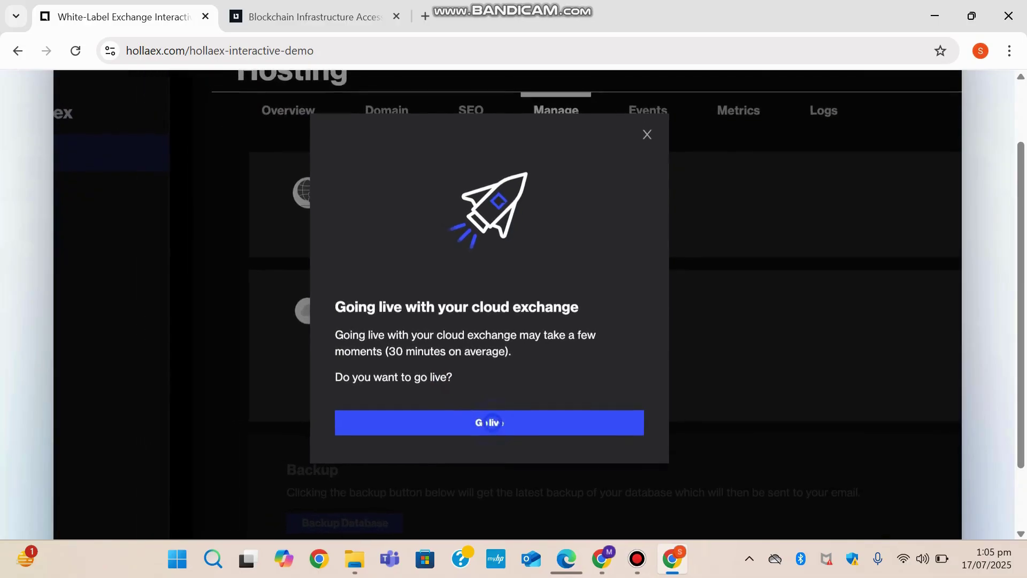
key(Right)
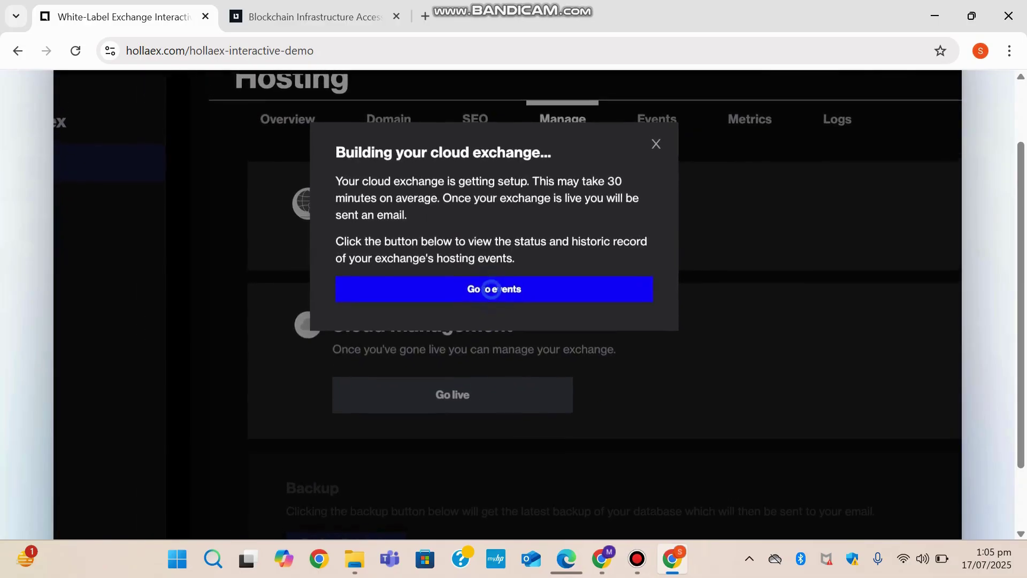
Watch the setup event succeed, then open the exchange at its main domain
key(Right)
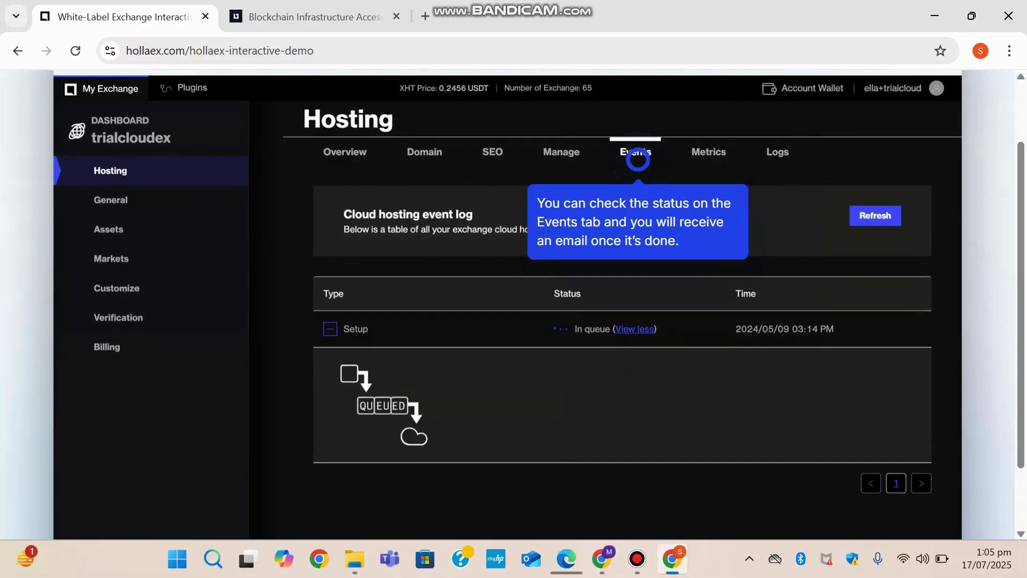
key(Right)
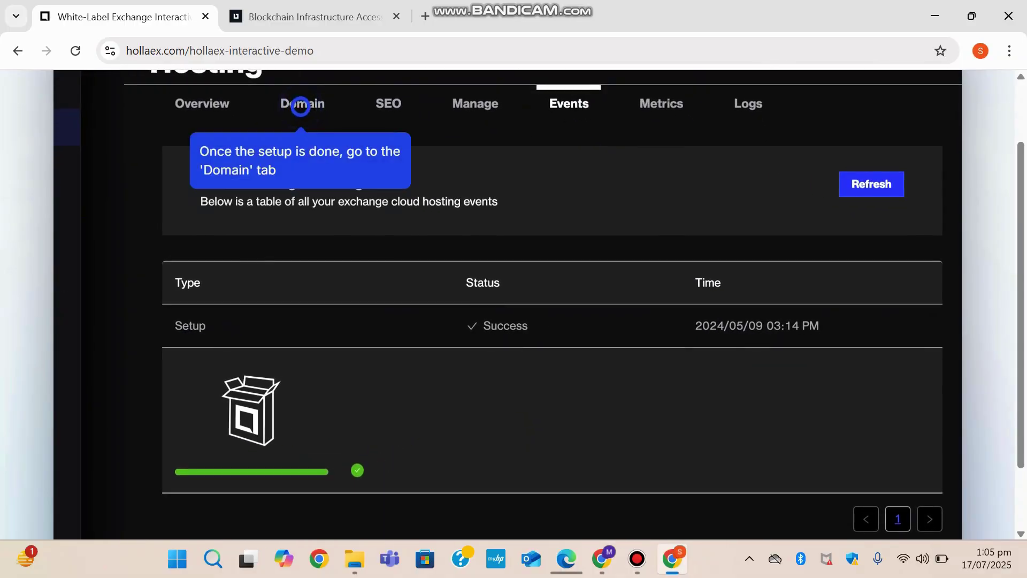
key(Right)
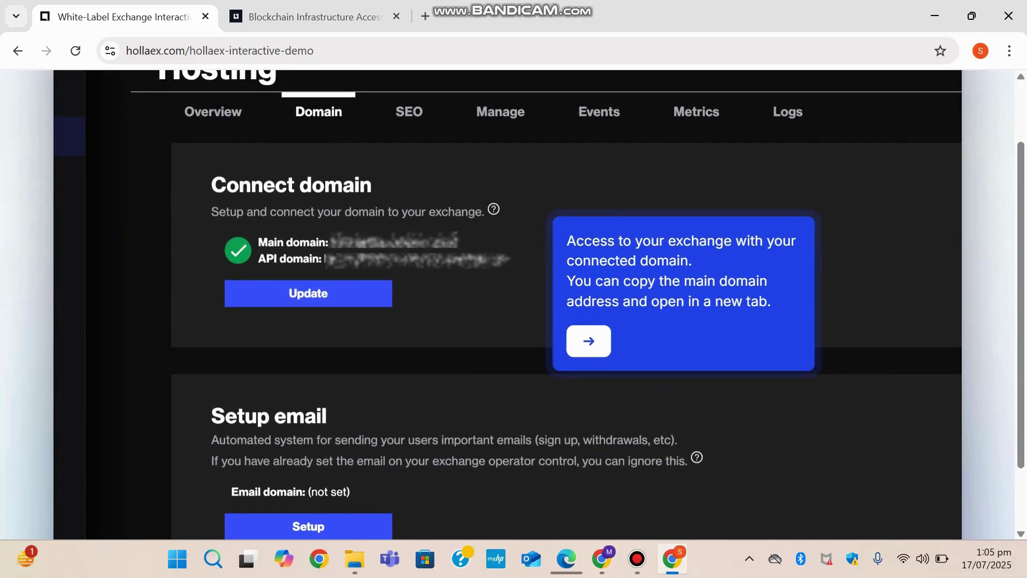
key(Right)
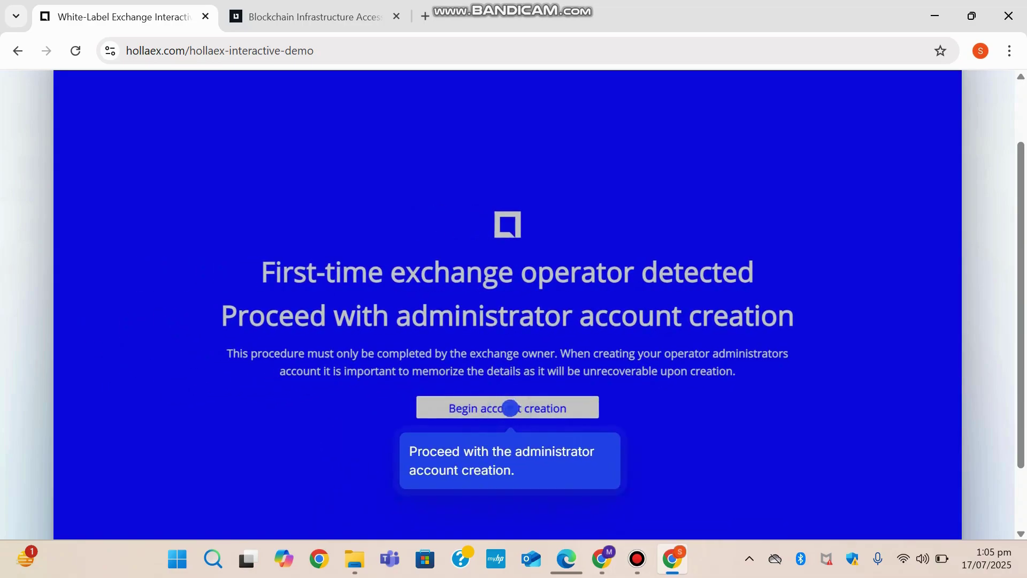
Create the administrator account, log in, and keep the default time zone and language
key(Right)
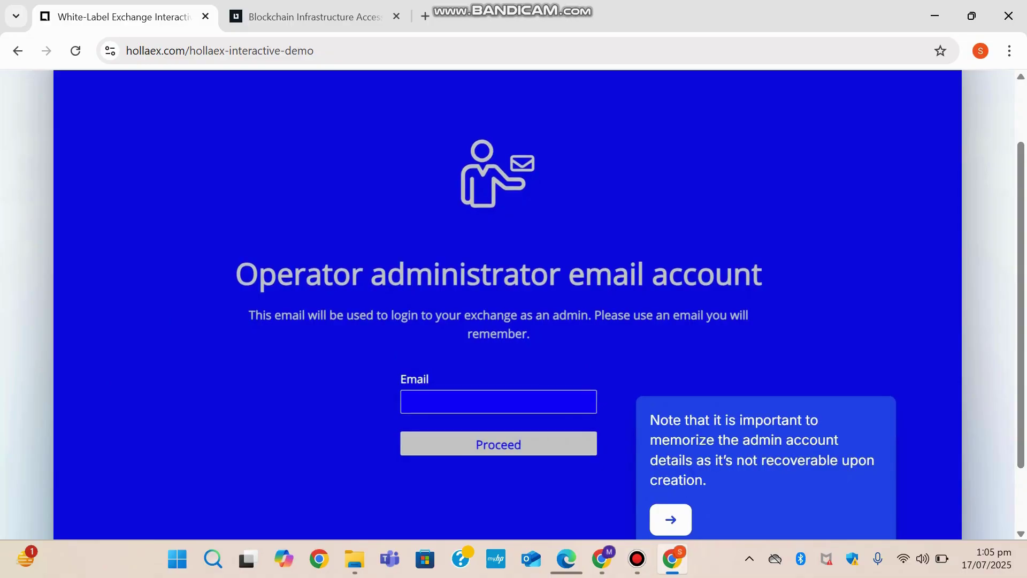
key(Right)
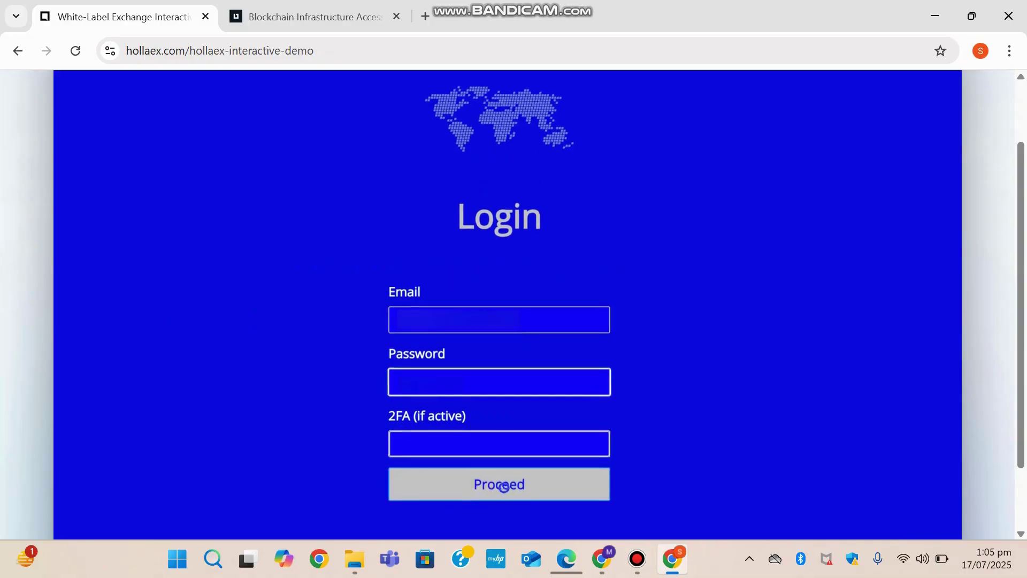
key(Right)
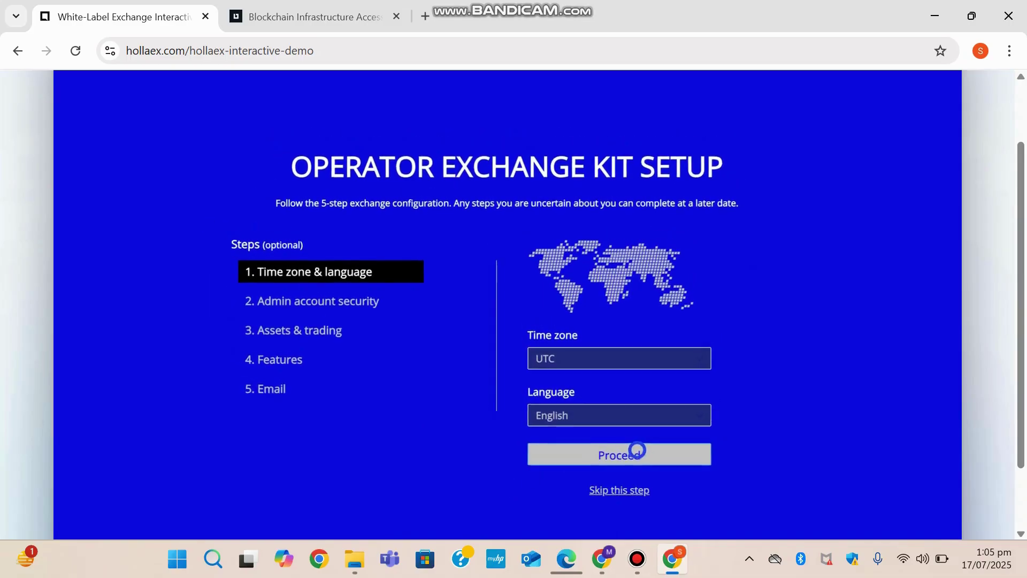
key(Right)
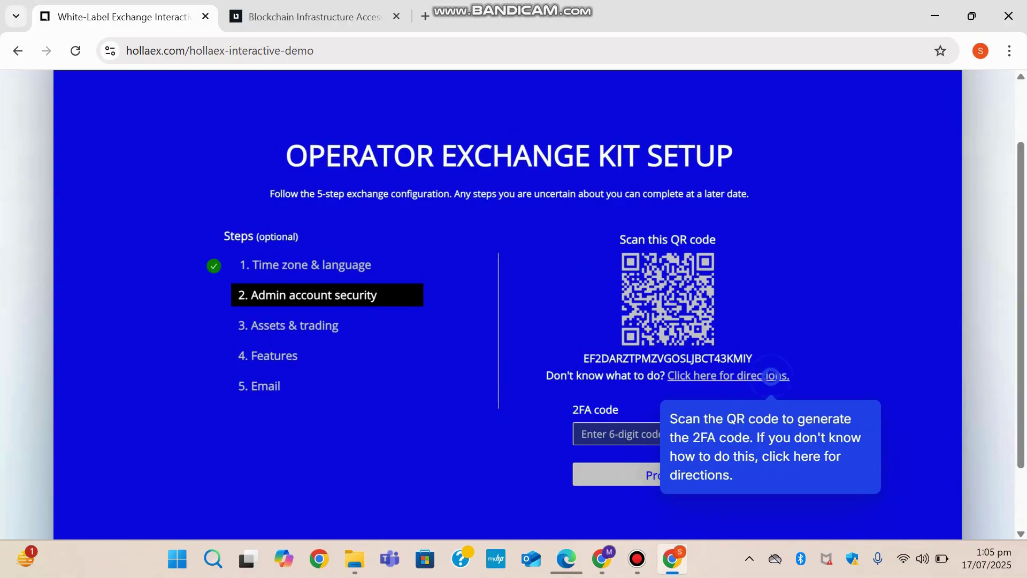
Set up two-factor security, keep assets, pairs and features, skip email, and confirm
key(Right)
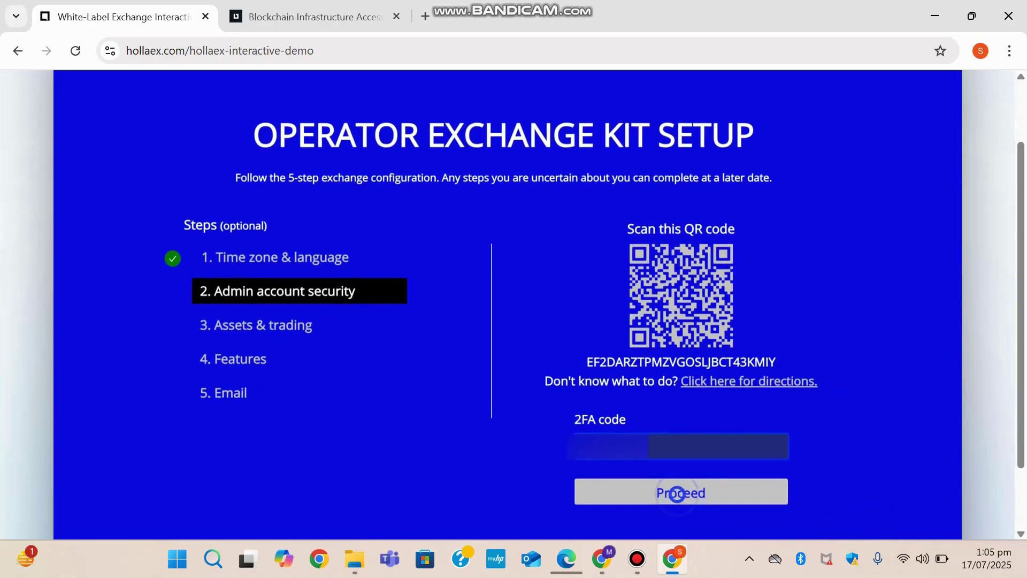
key(Right)
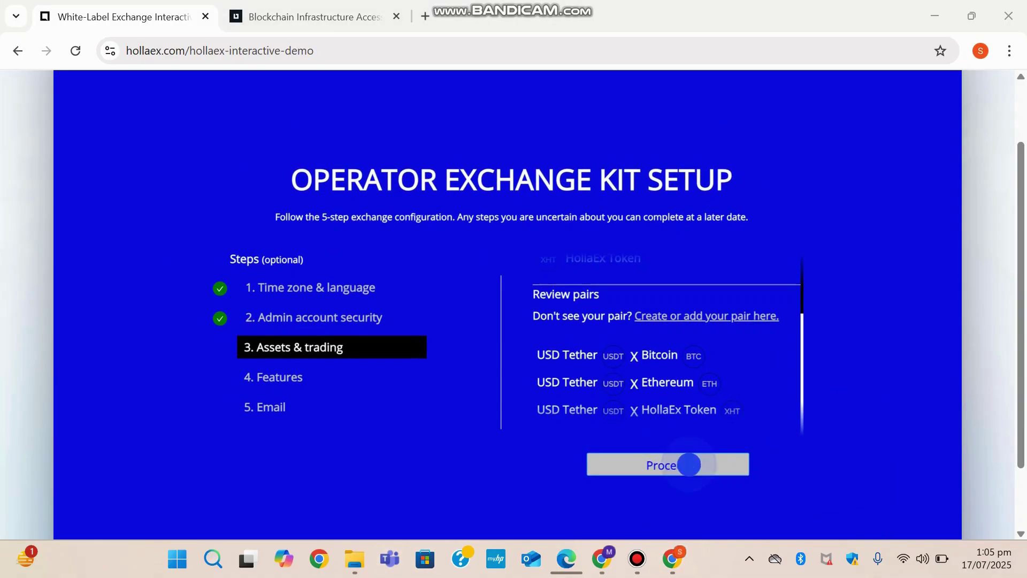
key(Right)
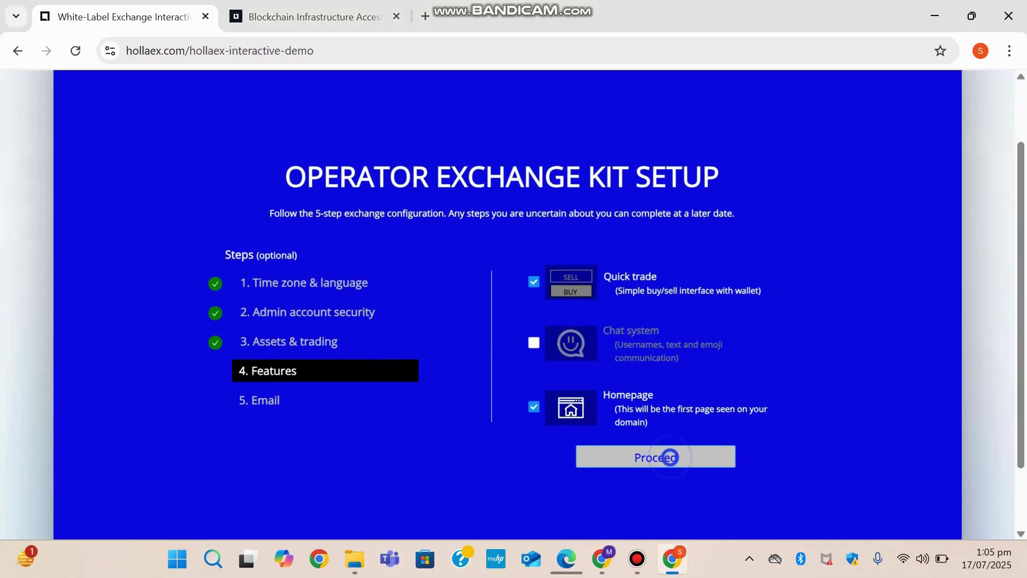
key(Right)
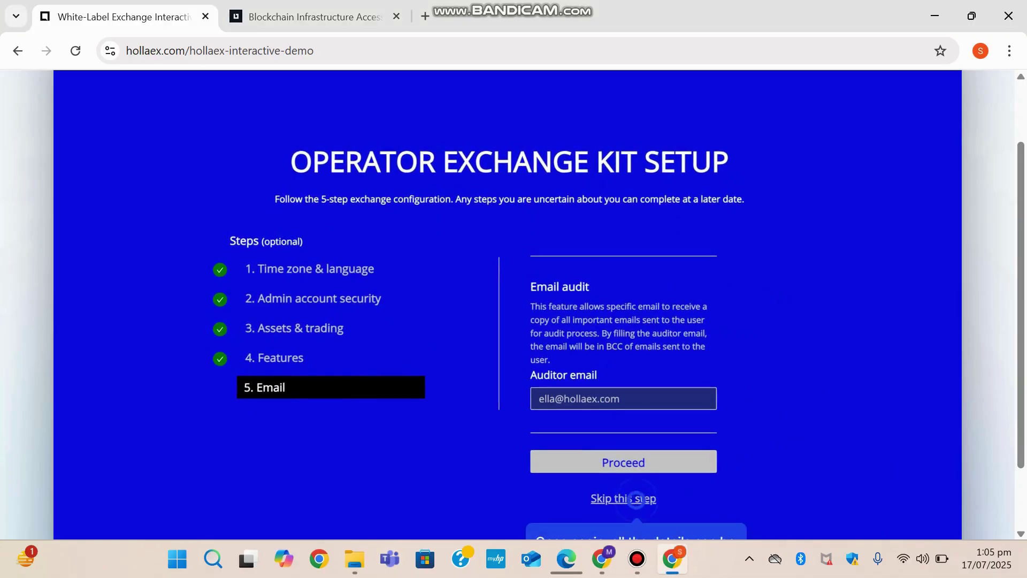
key(Right)
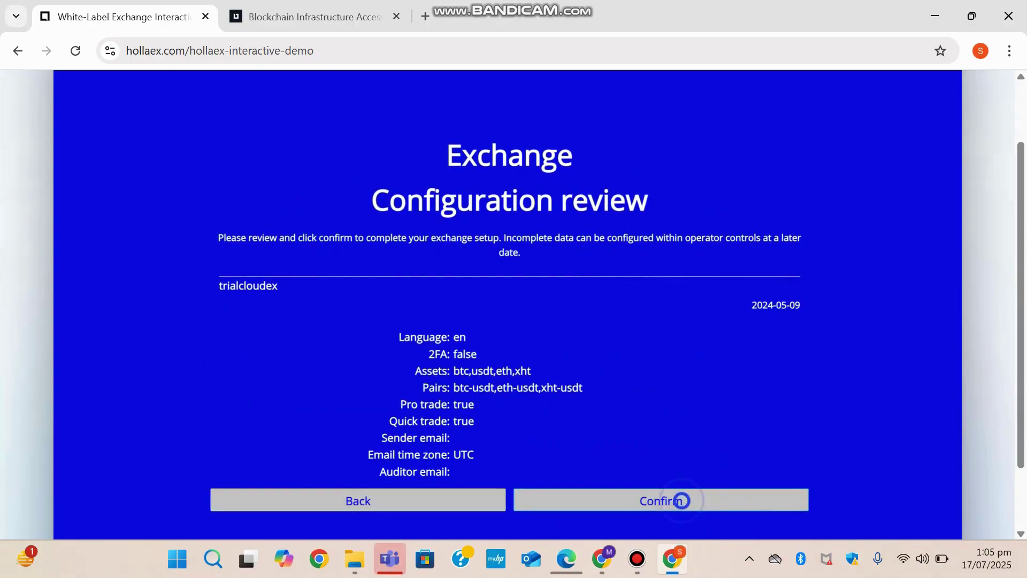
key(Right)
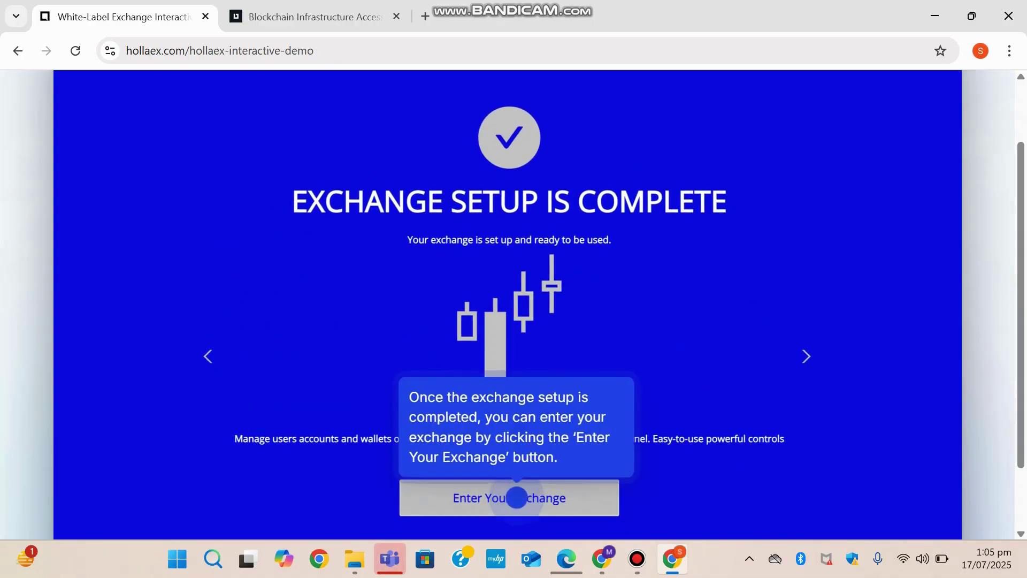
Enter the new exchange dashboard and open the XHT/USDT market trading view
key(Right)
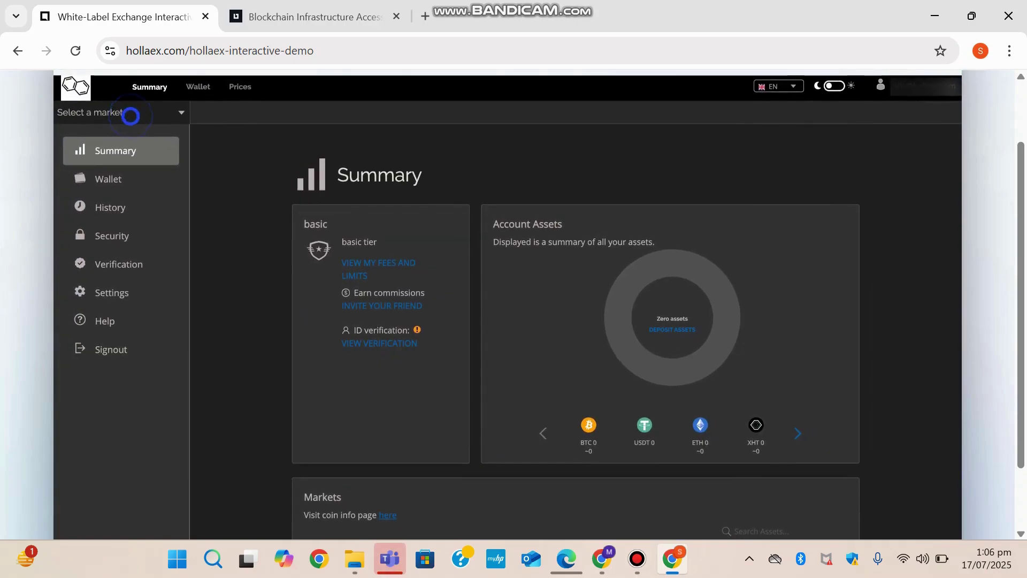
key(Right)
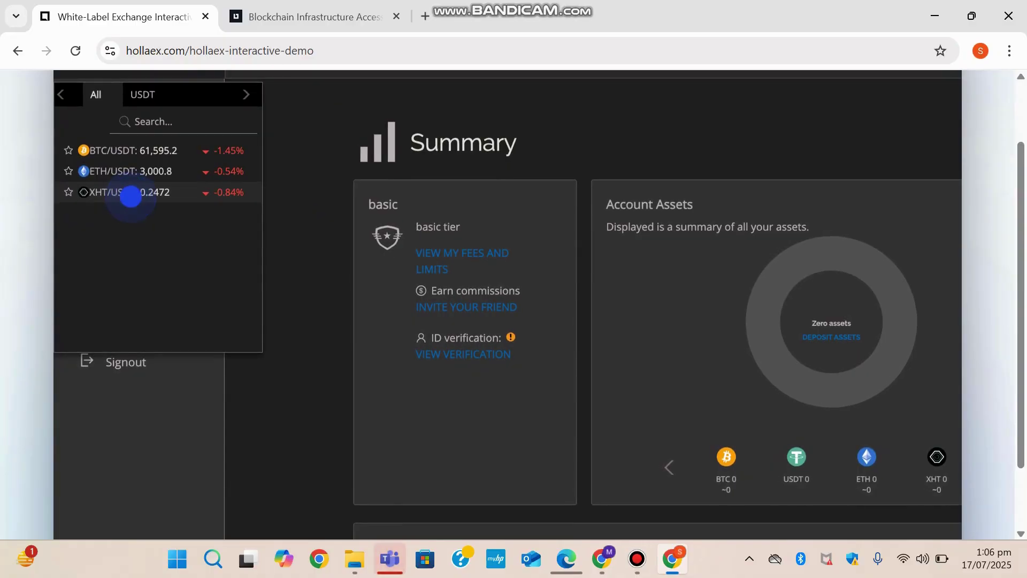
key(Right)
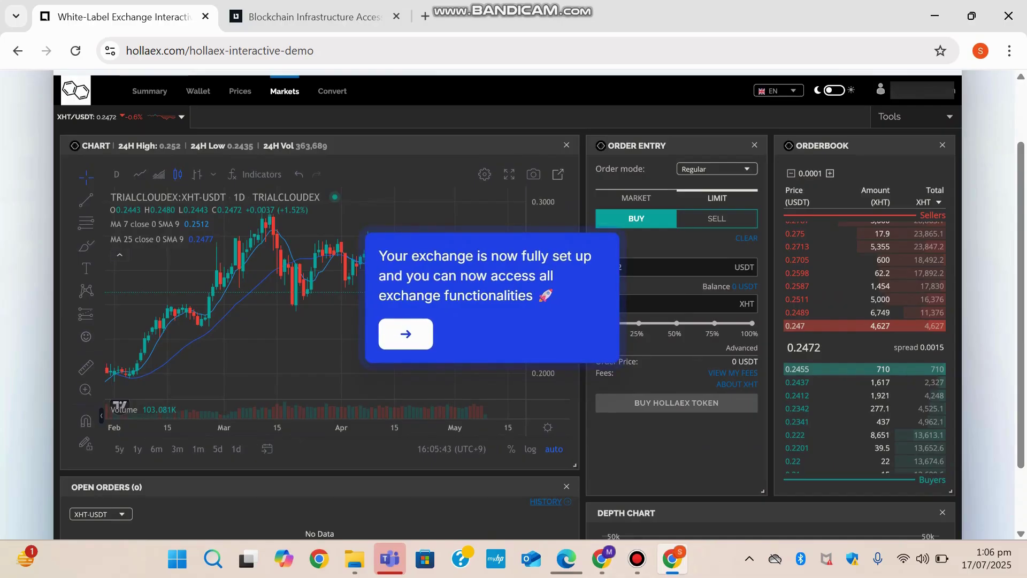
Dismiss the 'exchange is now fully set up' popup to end the demo
key(Right)
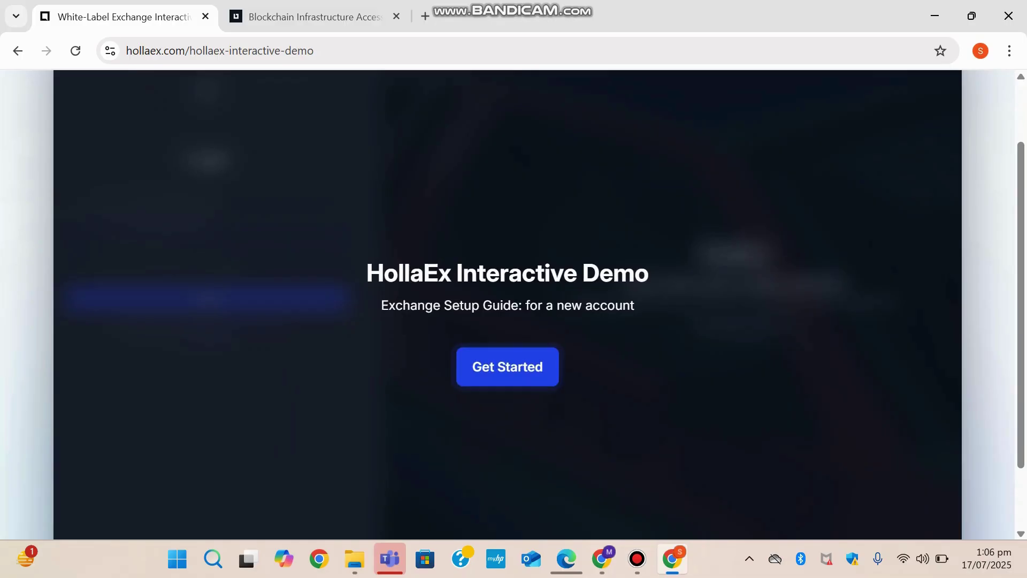
scroll(507, 305, up, 1)
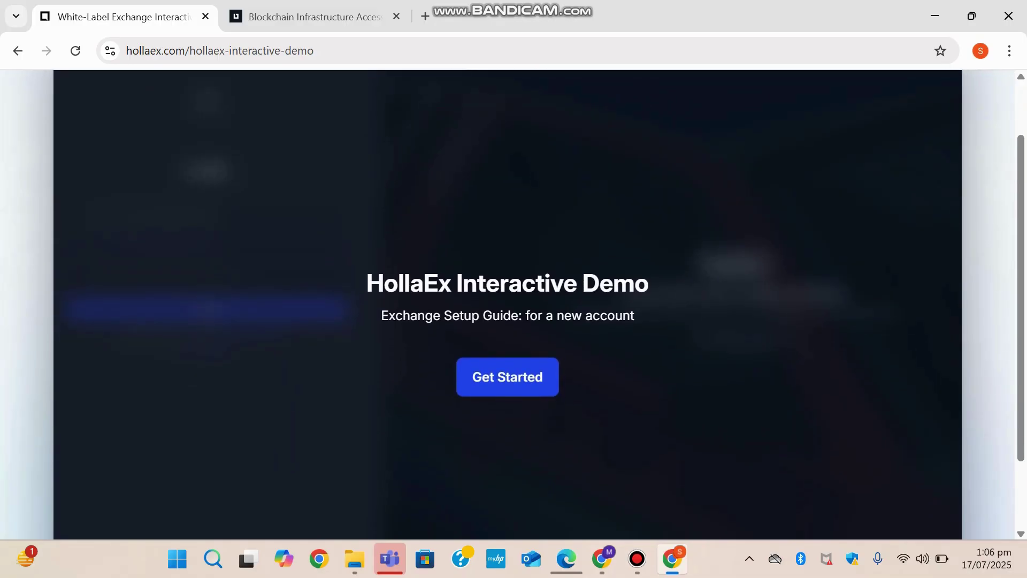